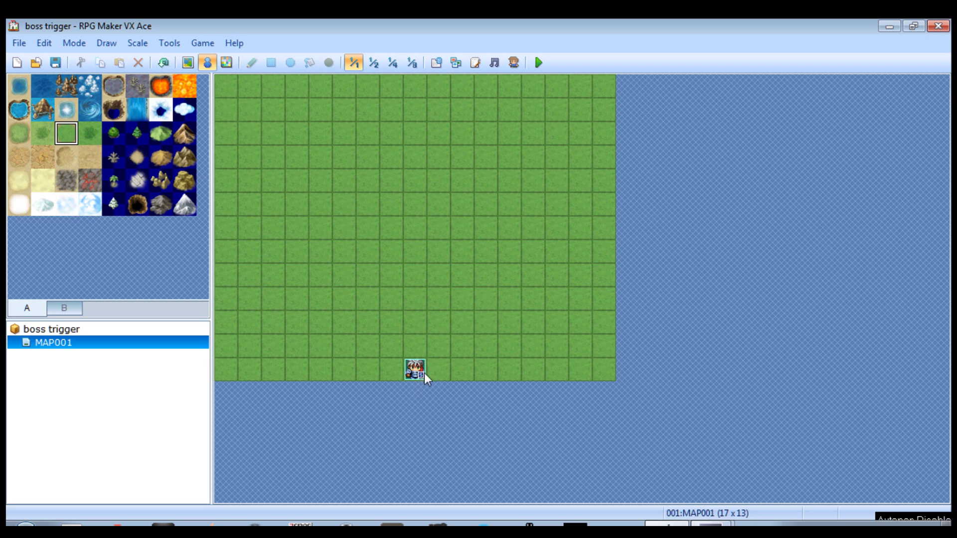
Start a new event (EV001) on grass tile 008,006 in the middle of the map.
double_click(420, 232)
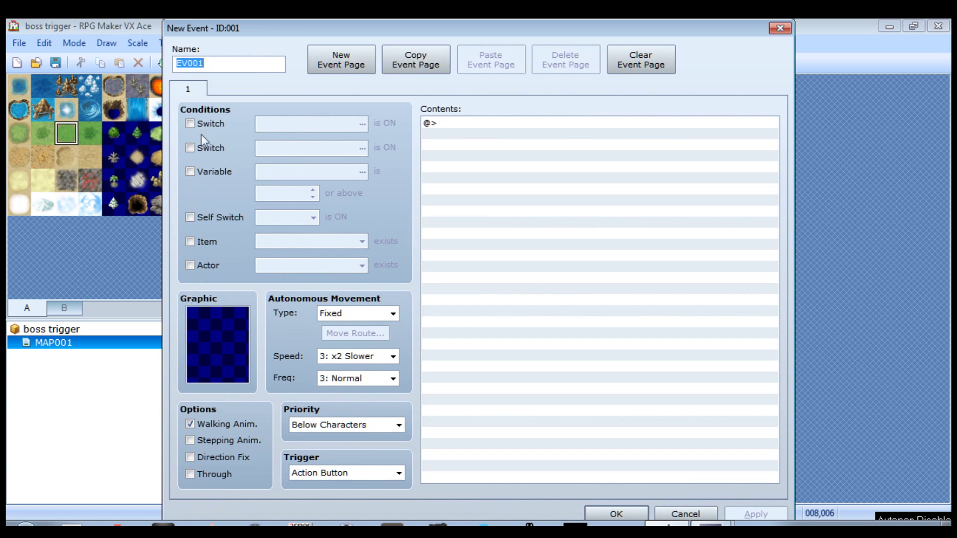
Name the event 'Slime Boss', give it the blue slime sprite from Monster2, and save it.
mouse_move(205, 110)
text(Slime Boss)
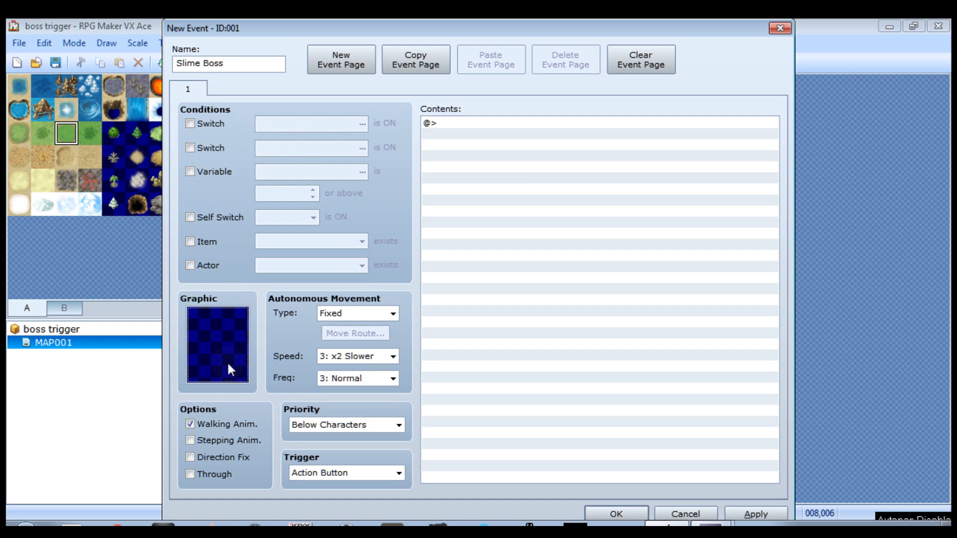
double_click(212, 348)
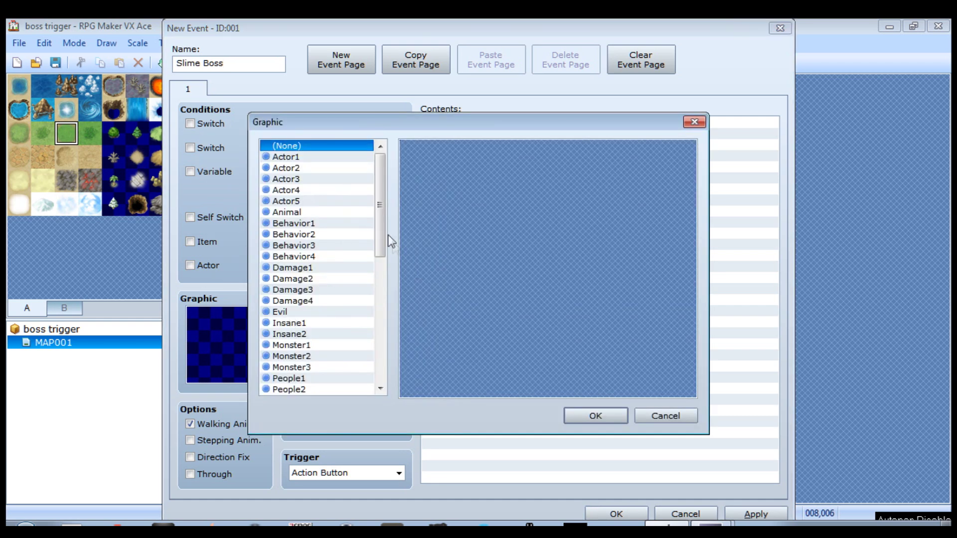
drag(376, 212, 378, 255)
click(315, 245)
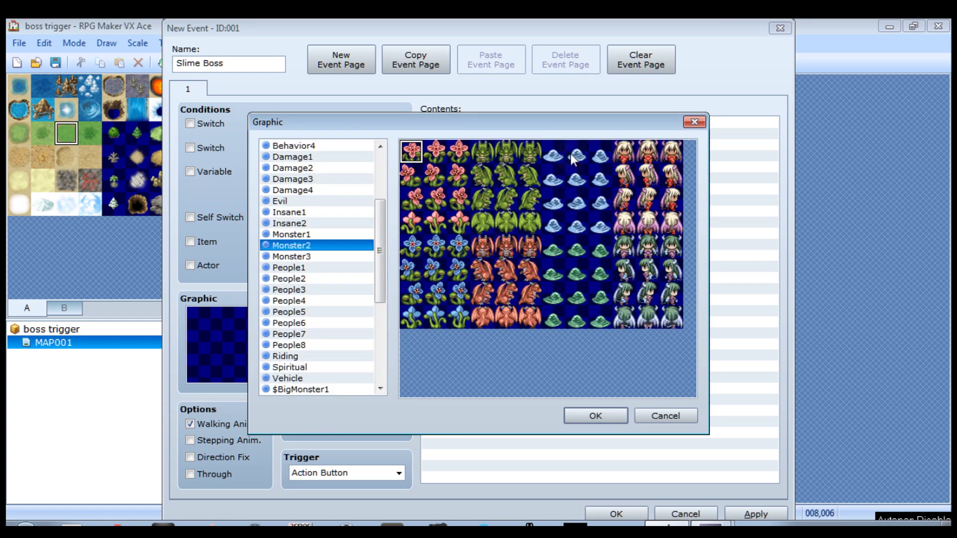
click(554, 154)
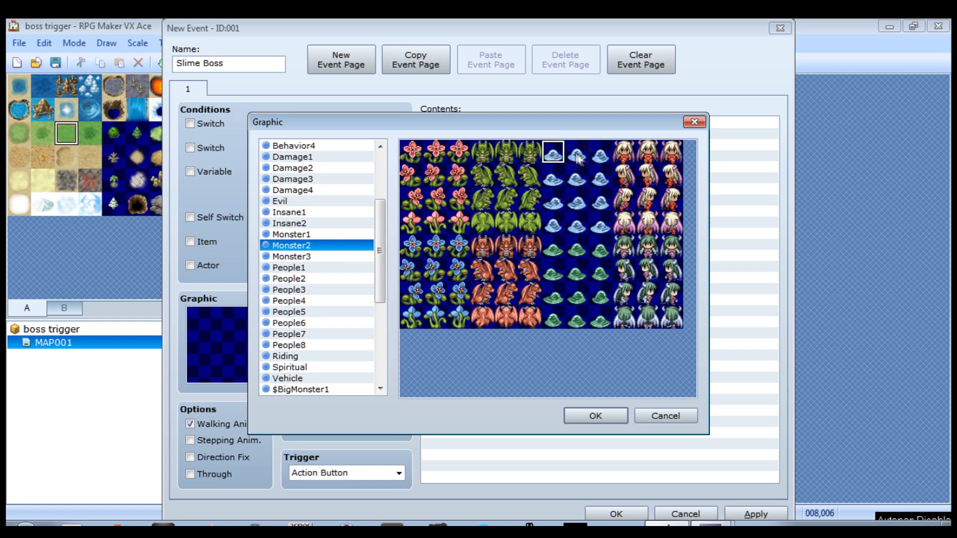
click(584, 416)
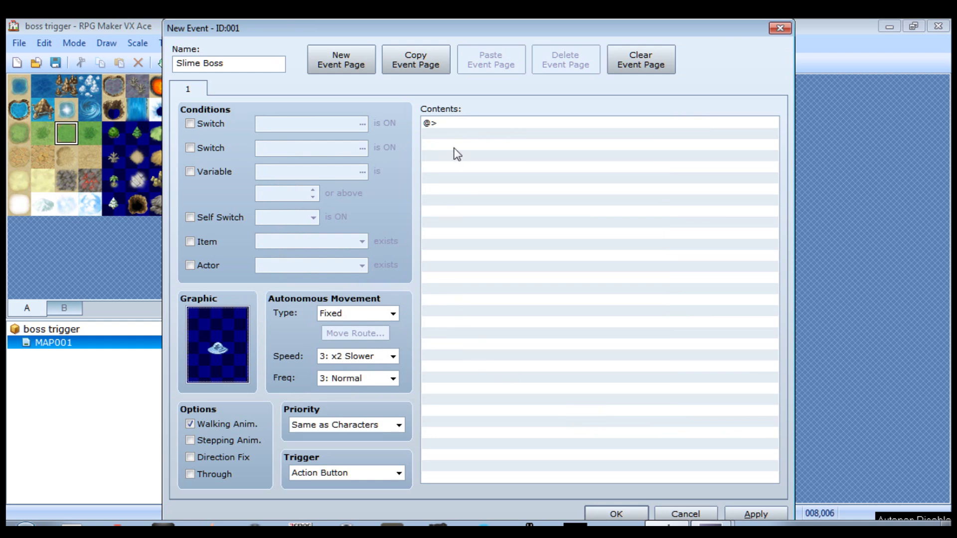
click(615, 513)
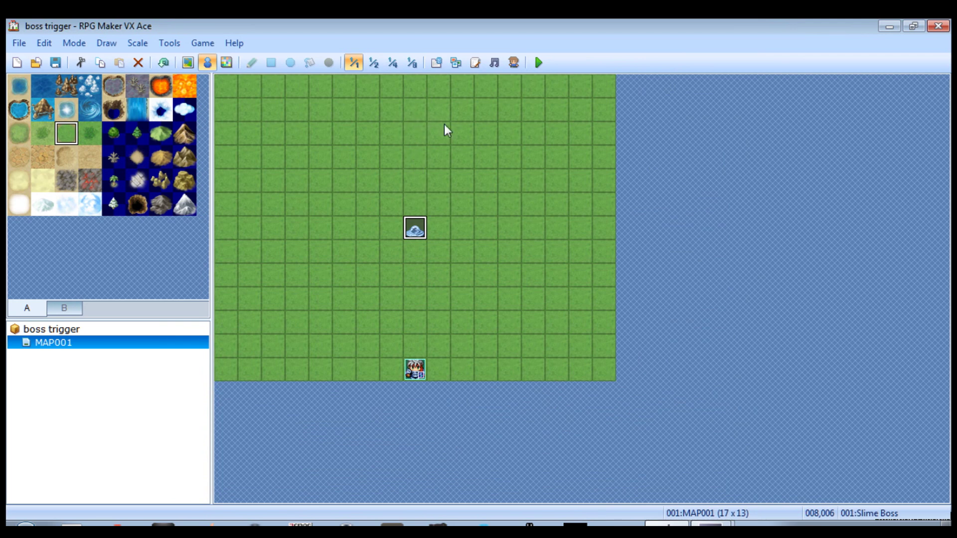
Raise the Database Troops maximum to 31, adding an empty troop slot.
click(436, 63)
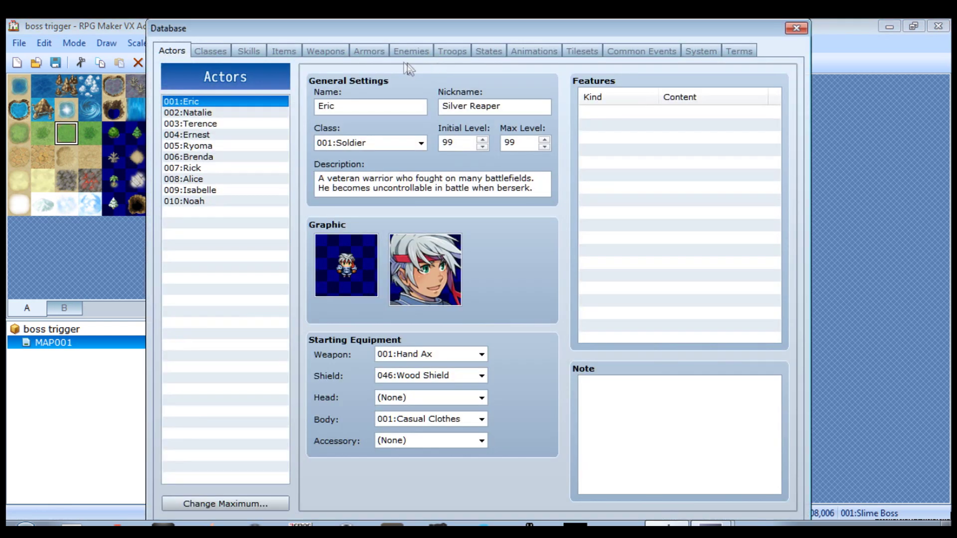
click(452, 50)
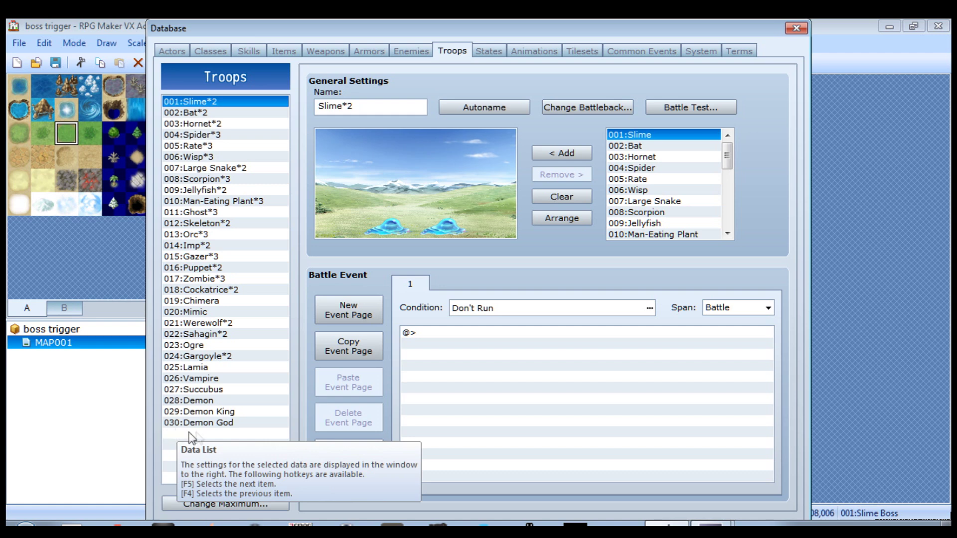
click(188, 505)
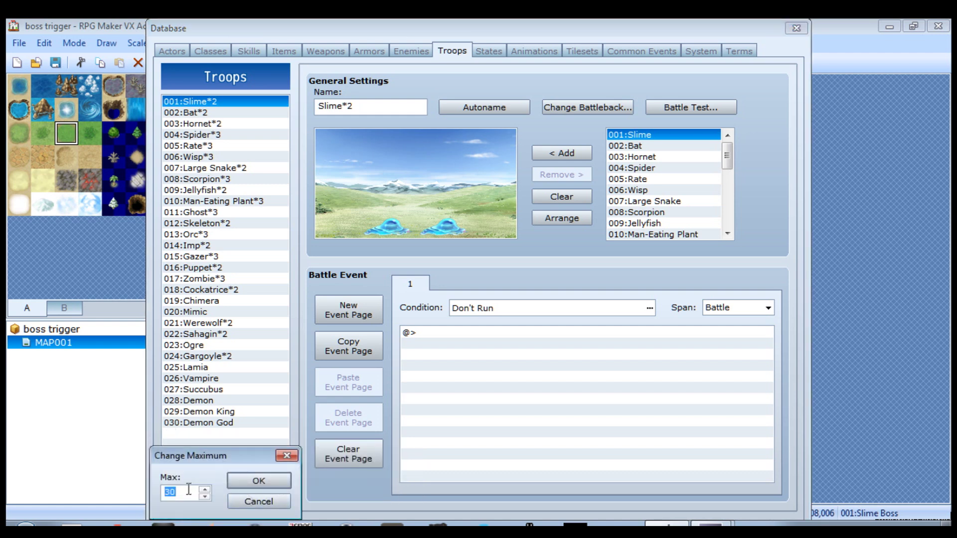
click(205, 491)
click(259, 481)
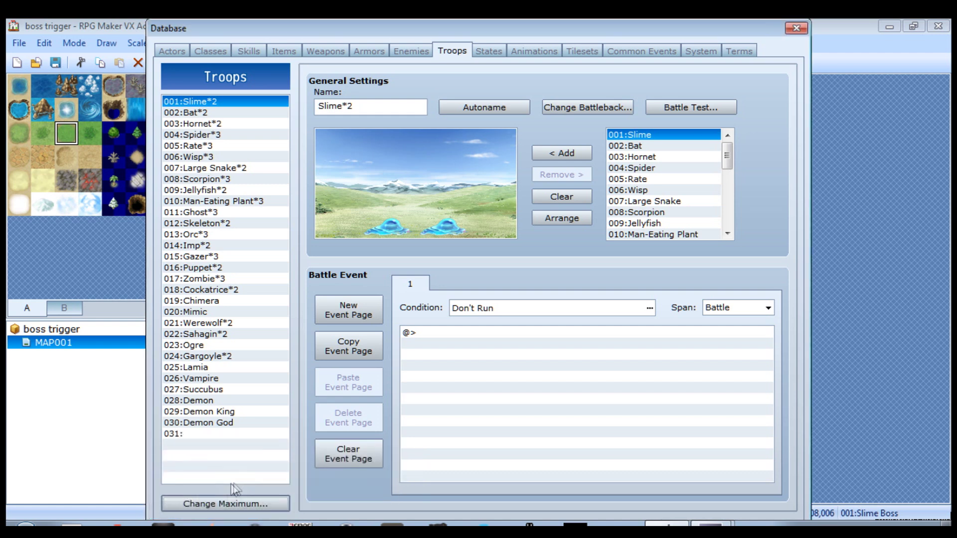
Name troop 031 'Slime Boss', add one Slime, and move it higher in the battle scene.
click(203, 435)
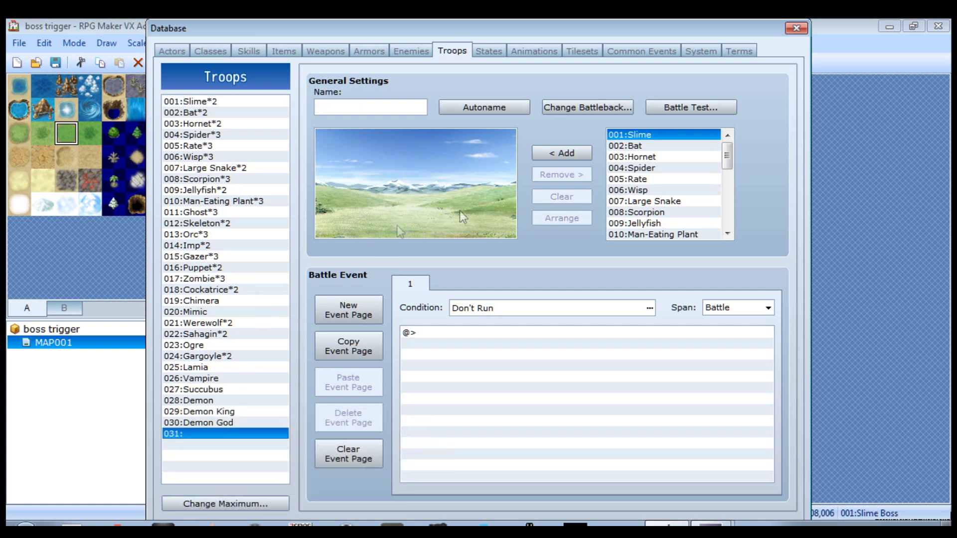
click(376, 106)
text(Slime Boss)
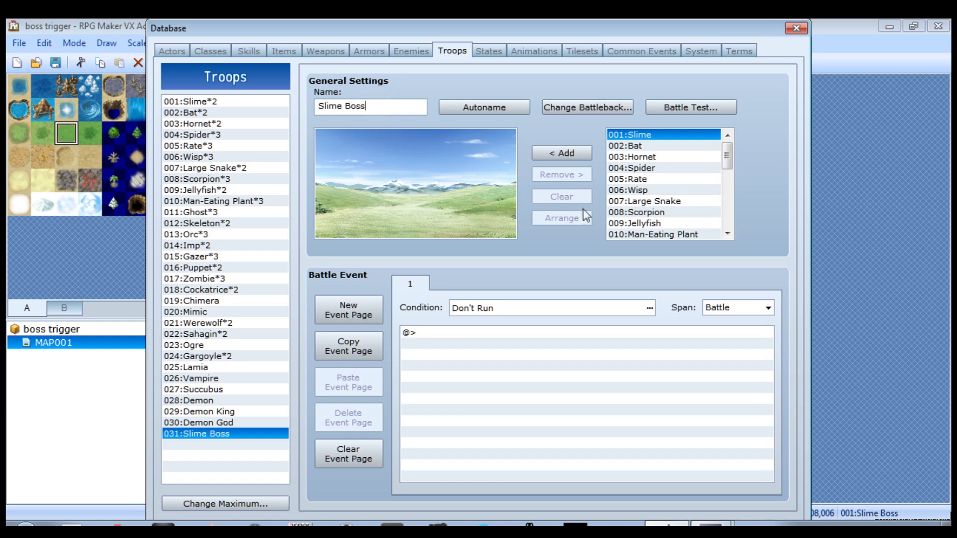
click(565, 156)
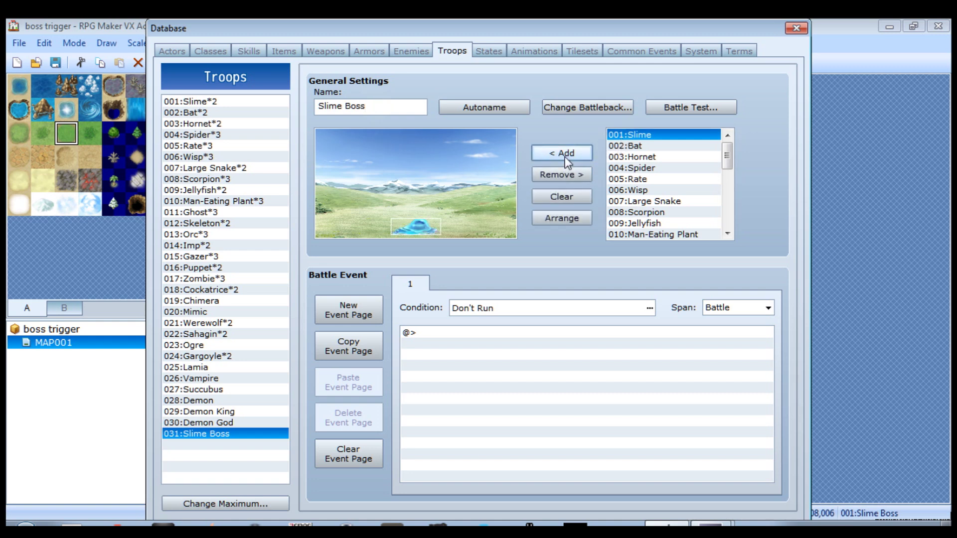
drag(420, 226, 417, 212)
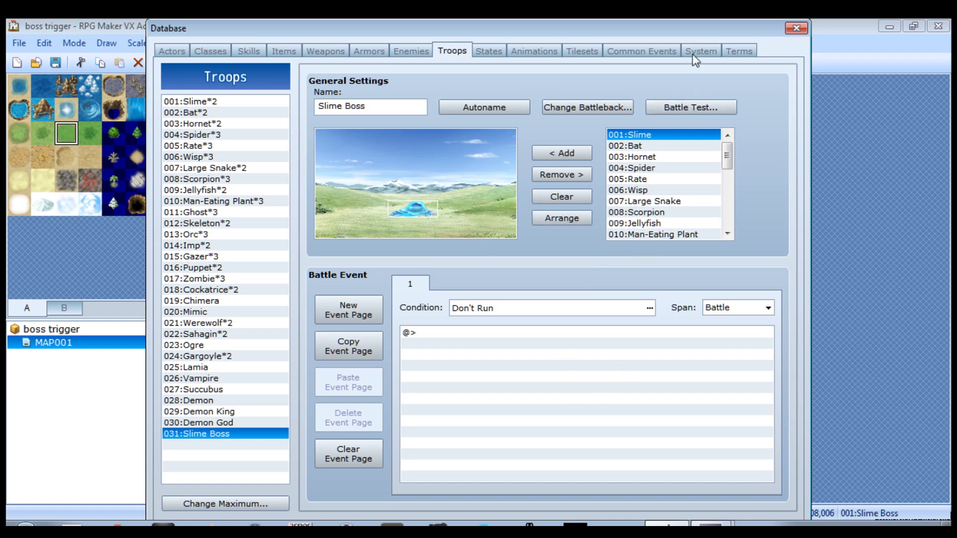
Leave the troop's battle event empty and close the Database to return to the map.
click(477, 363)
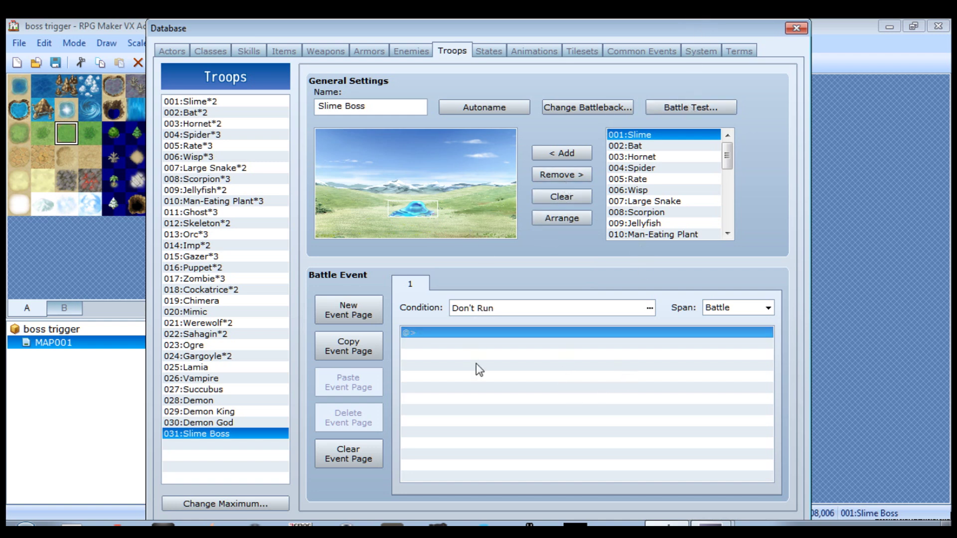
double_click(476, 362)
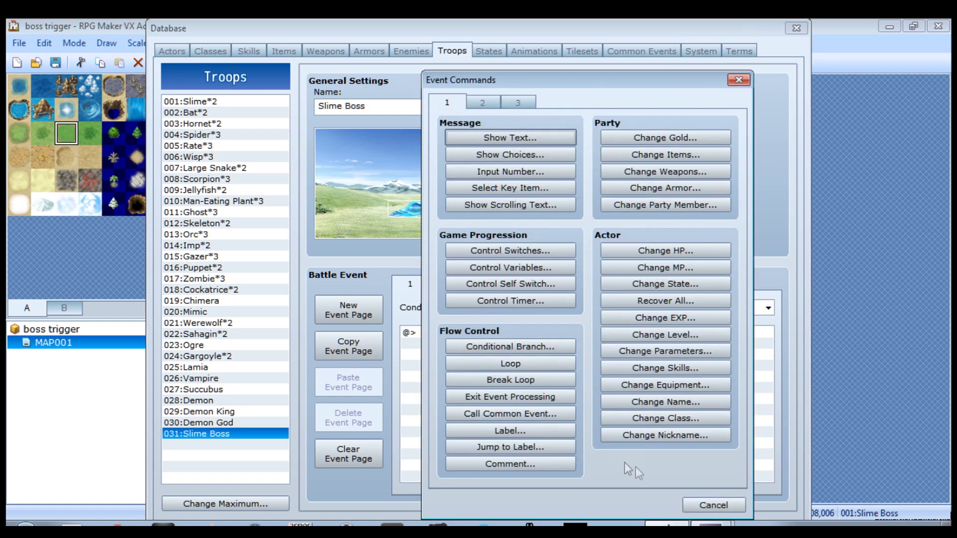
click(714, 505)
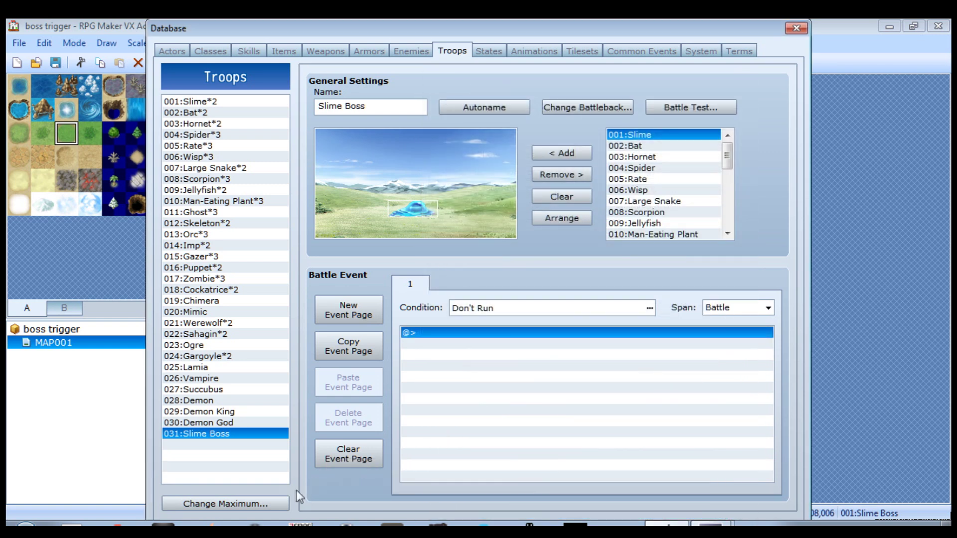
key(Return)
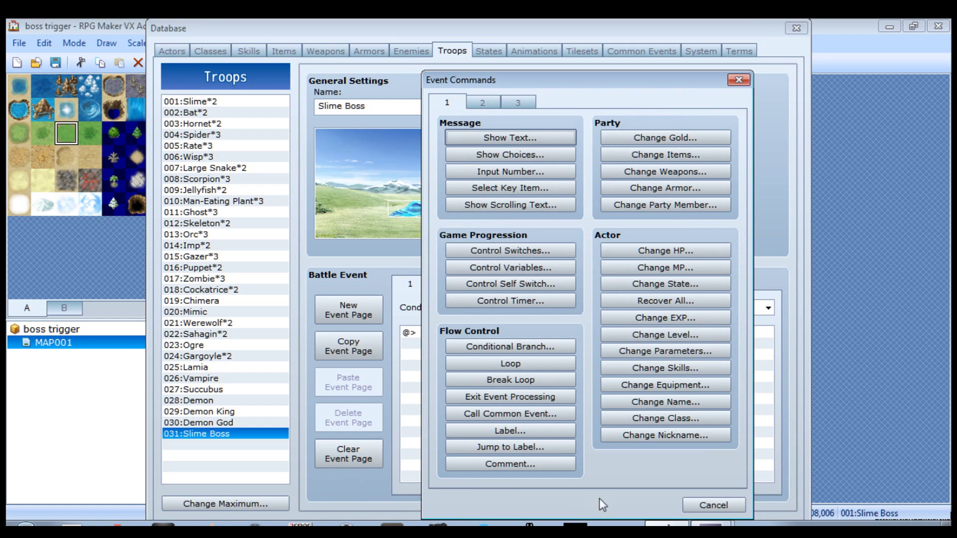
click(714, 505)
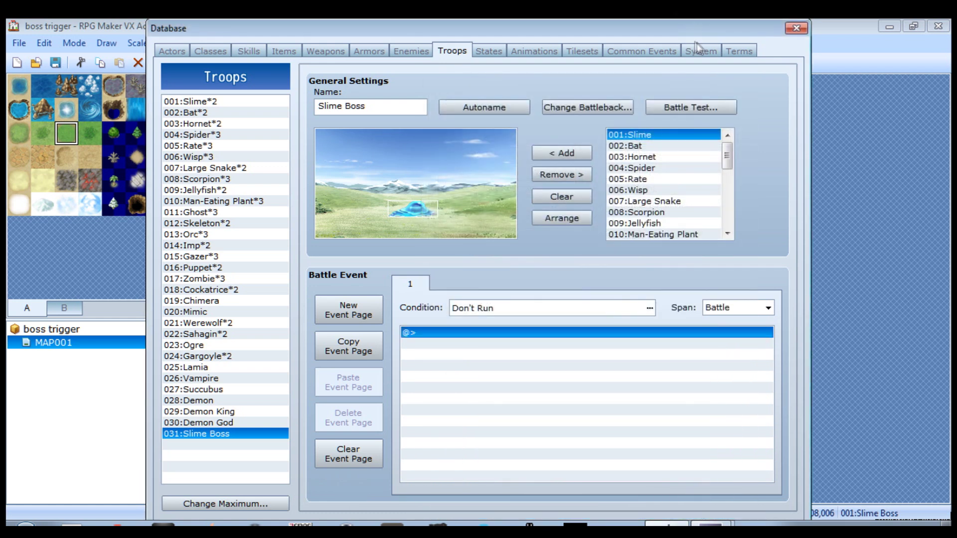
drag(700, 35, 686, 30)
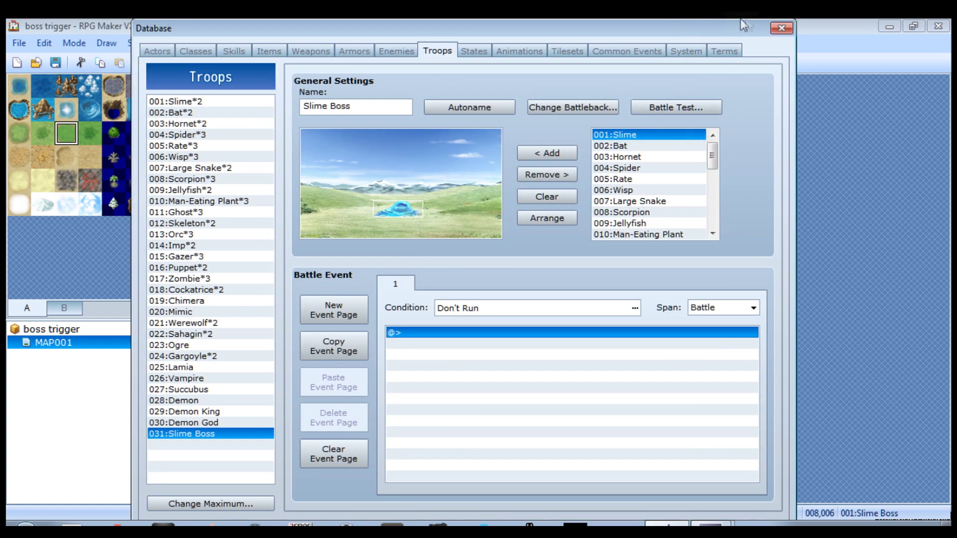
click(788, 187)
key(Escape)
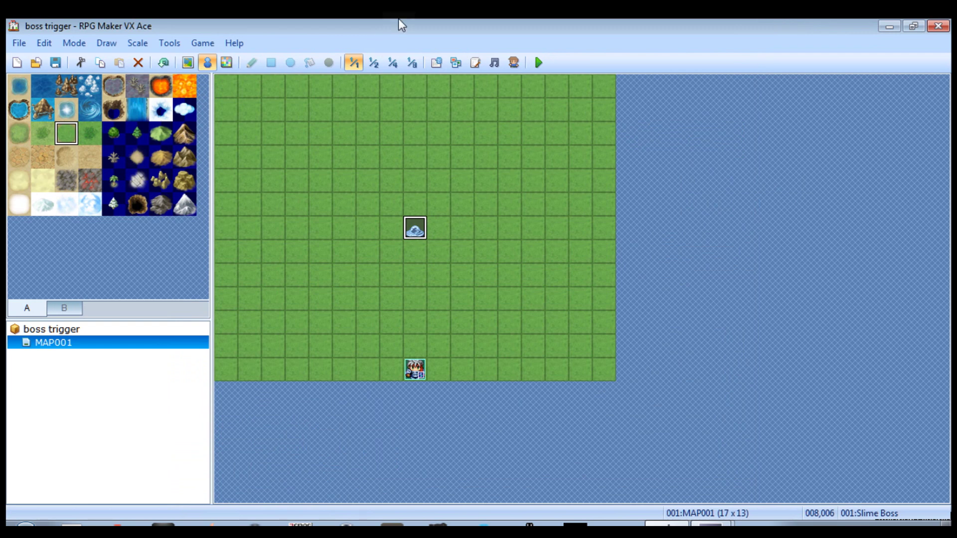
Add a Battle Processing command against troop 031:Slime Boss to the slime event.
double_click(414, 229)
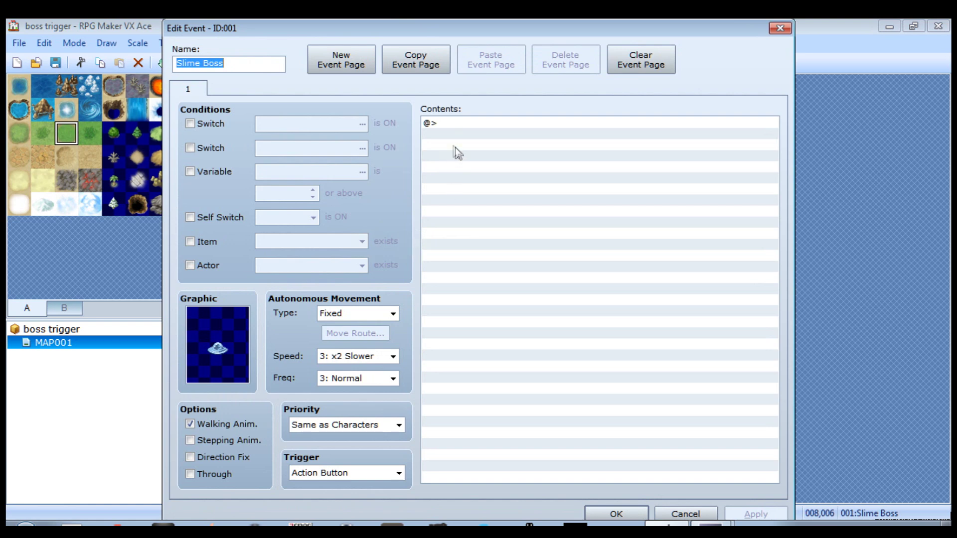
double_click(441, 123)
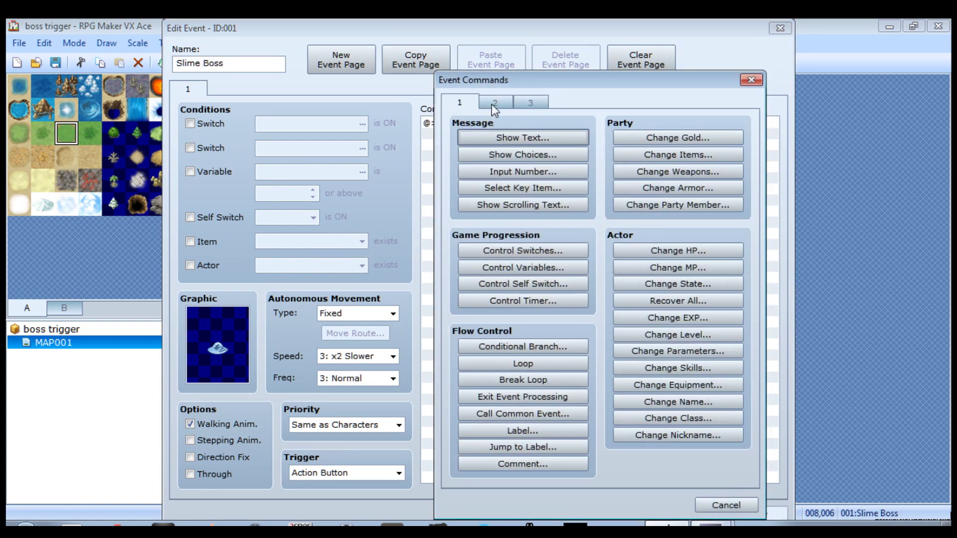
click(521, 102)
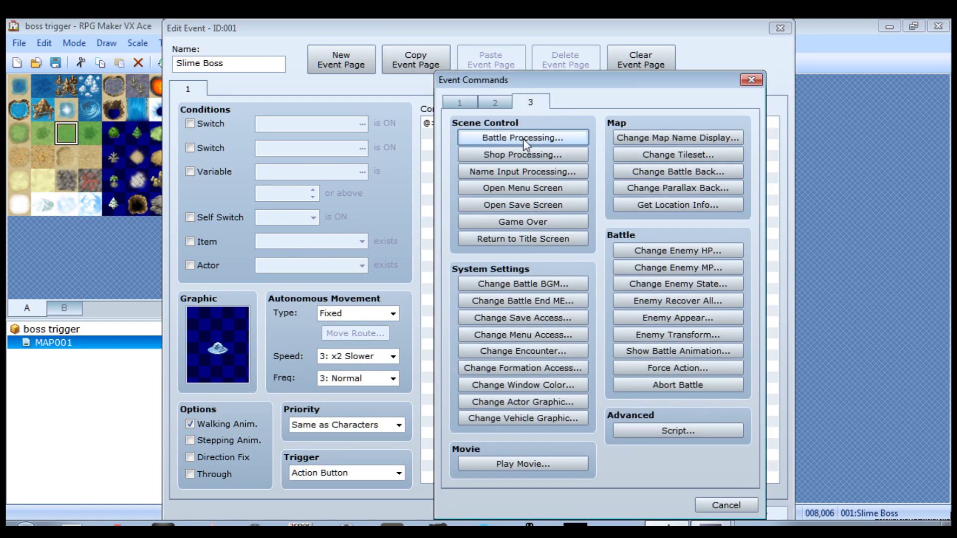
click(523, 138)
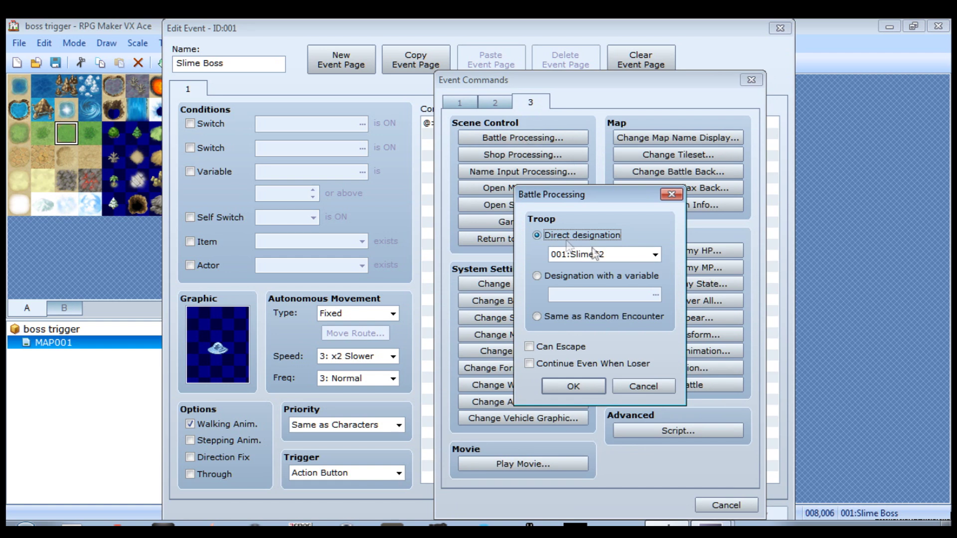
click(653, 254)
scroll(654, 225, down, 1)
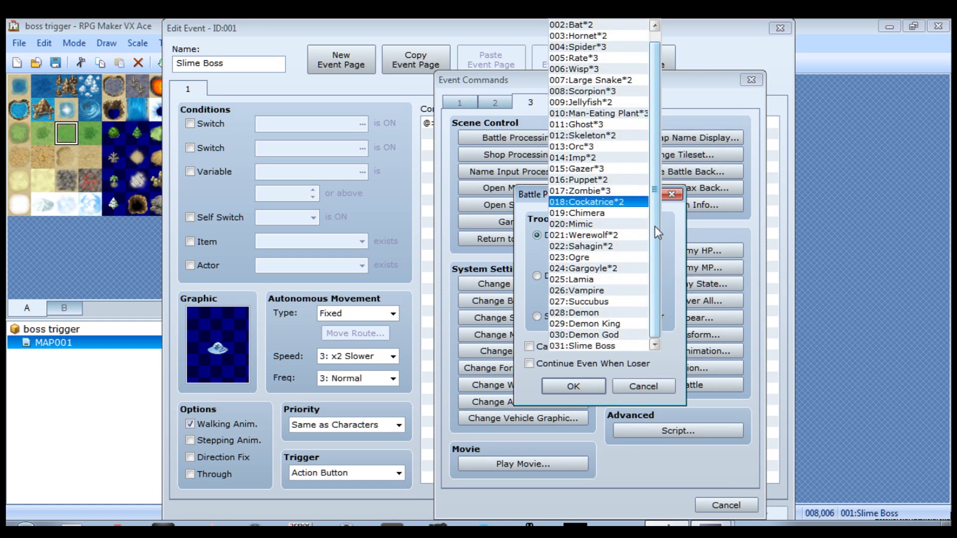
click(620, 346)
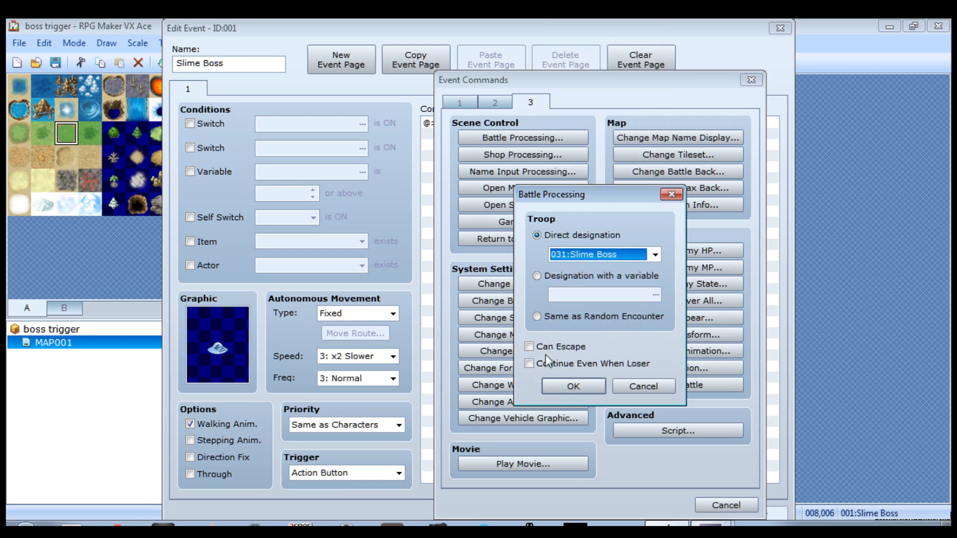
click(560, 386)
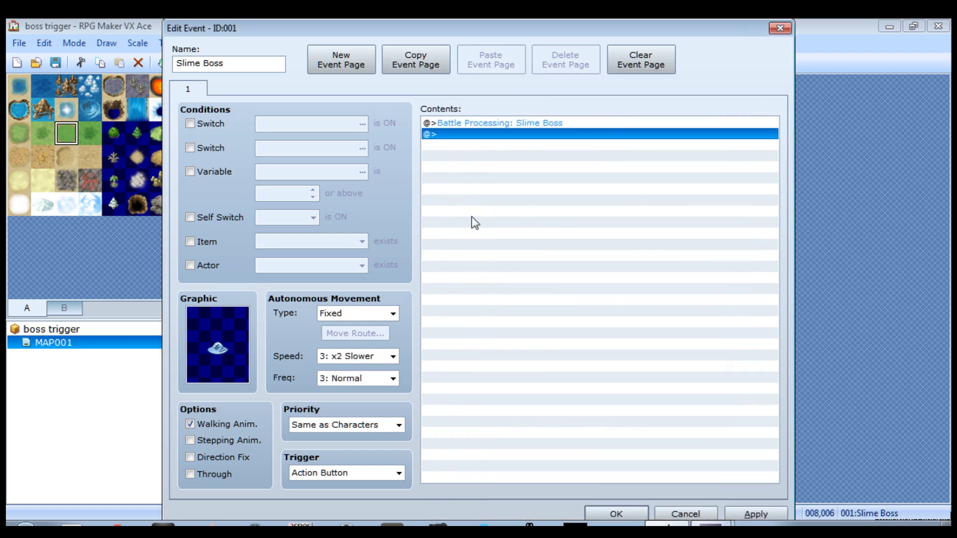
Add a Control Switches command turning switch 0001 'Defeated Slime Boss' ON, then save the event.
double_click(456, 136)
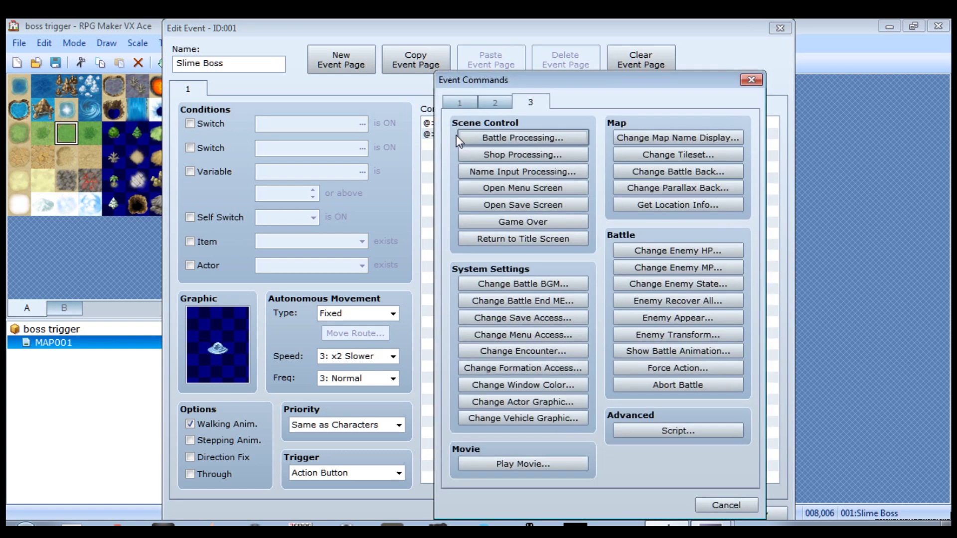
click(459, 102)
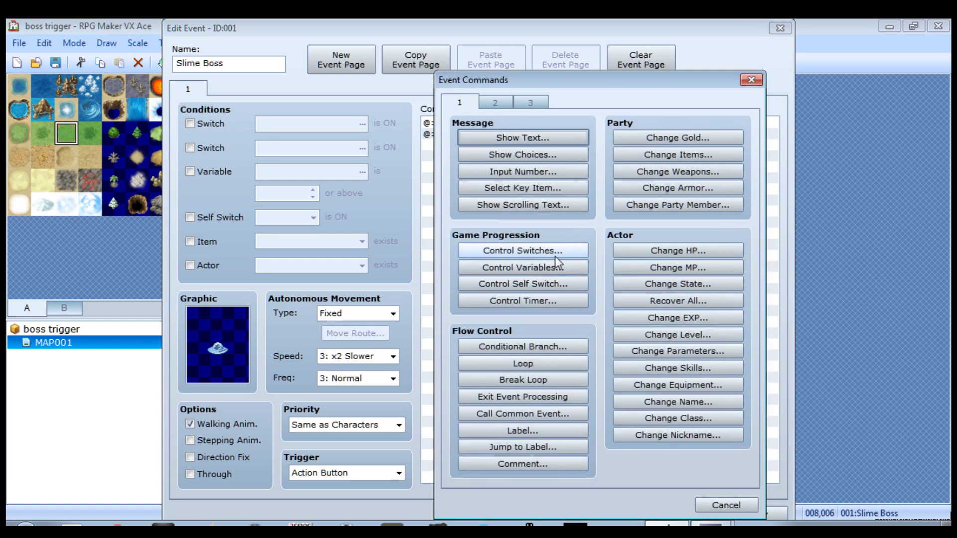
click(552, 251)
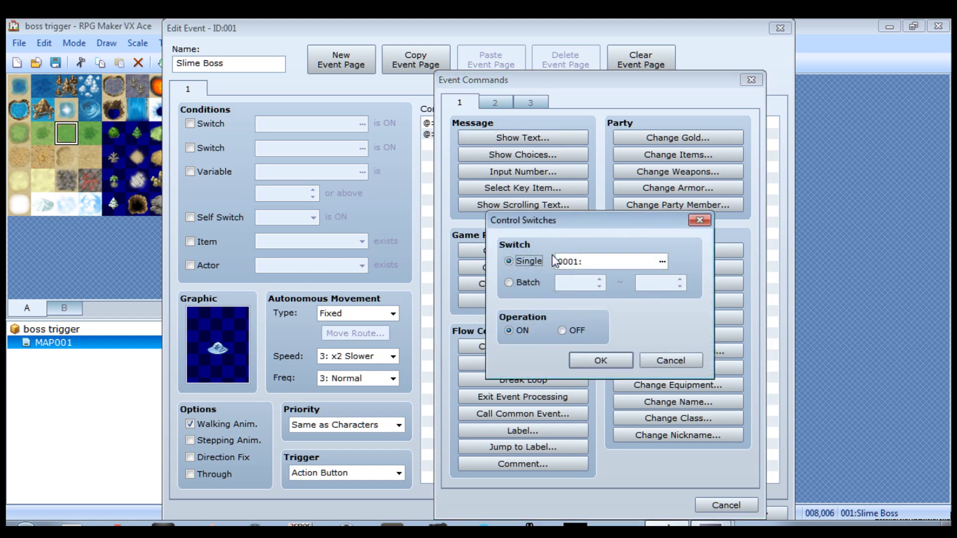
click(661, 261)
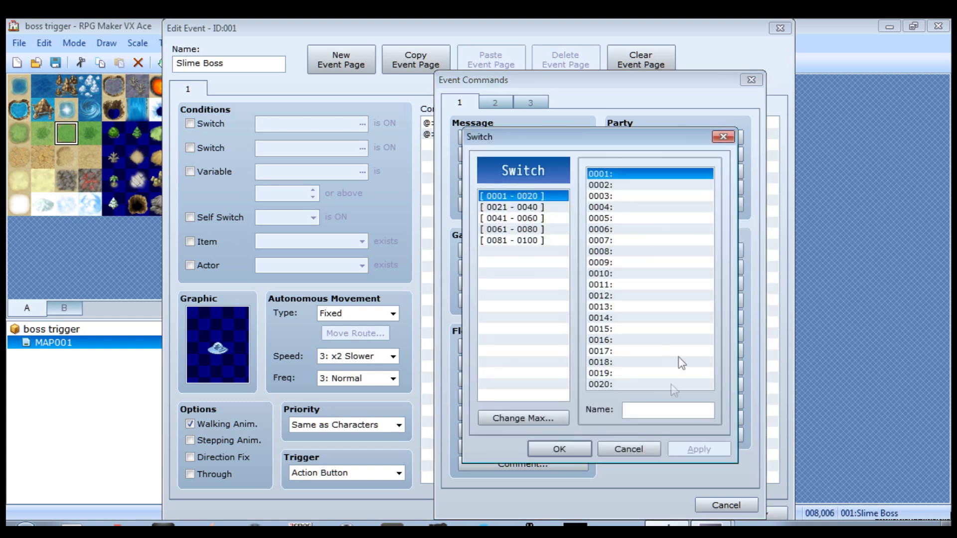
click(668, 409)
text(D)
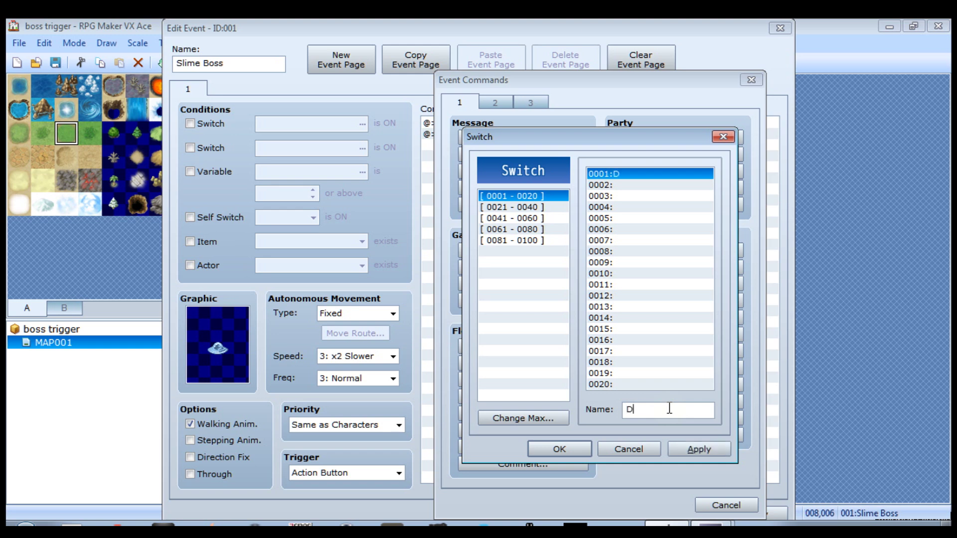
text(efeated Slime Boss)
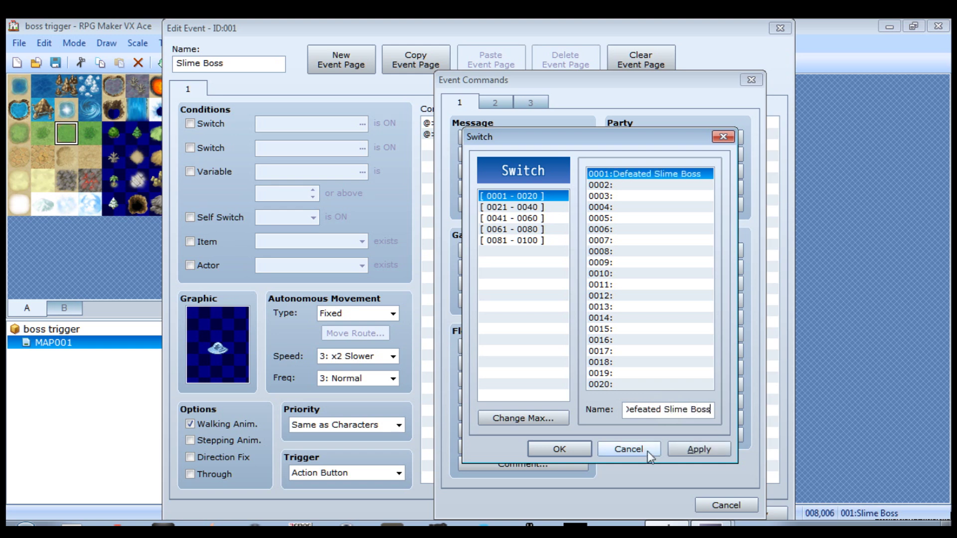
click(579, 455)
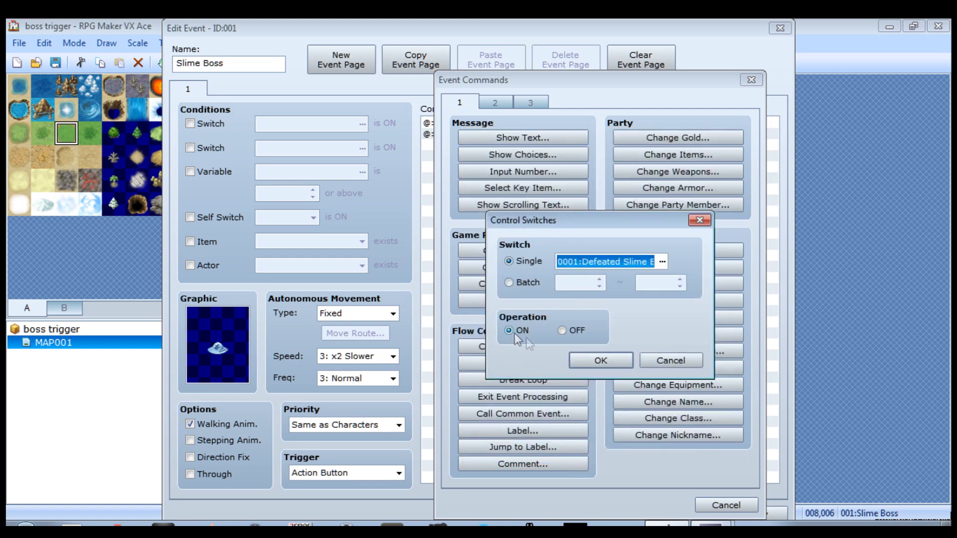
click(585, 363)
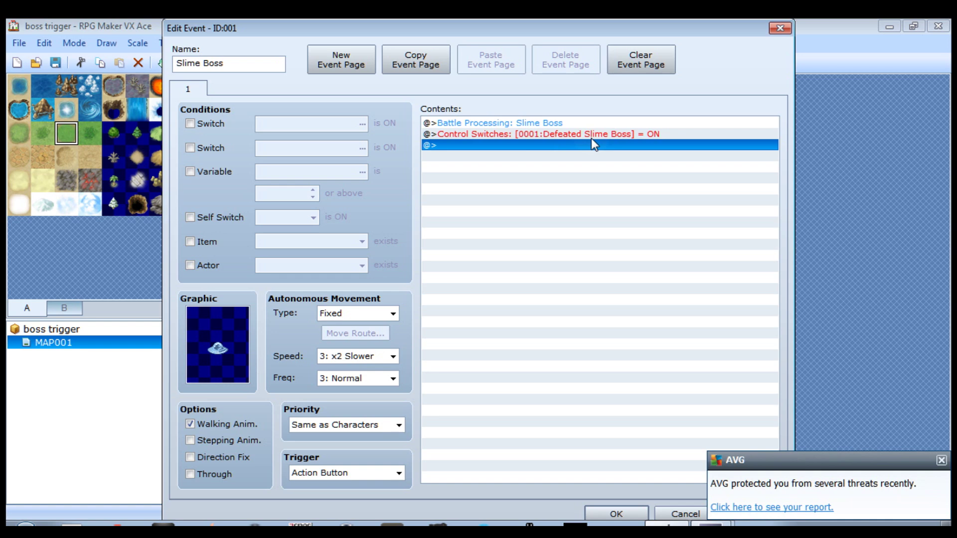
click(940, 460)
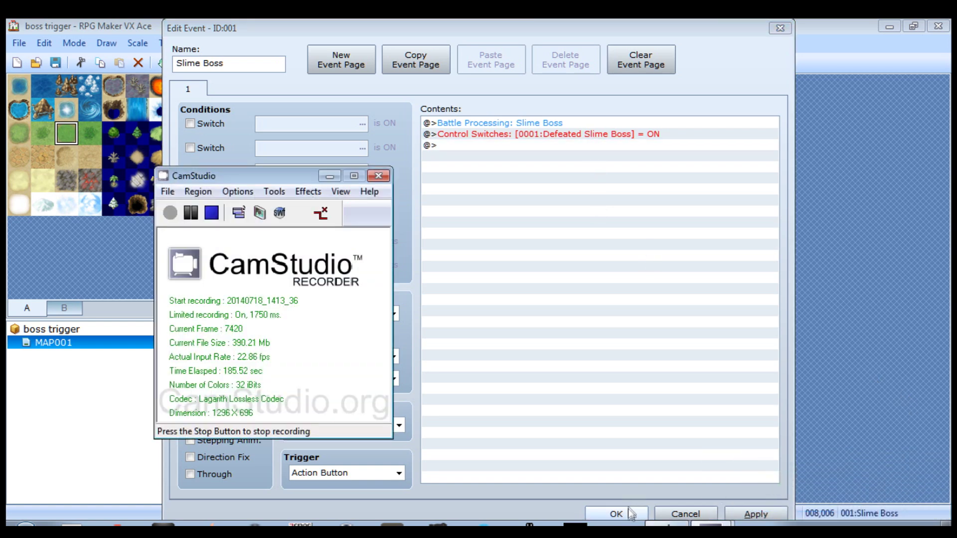
click(623, 513)
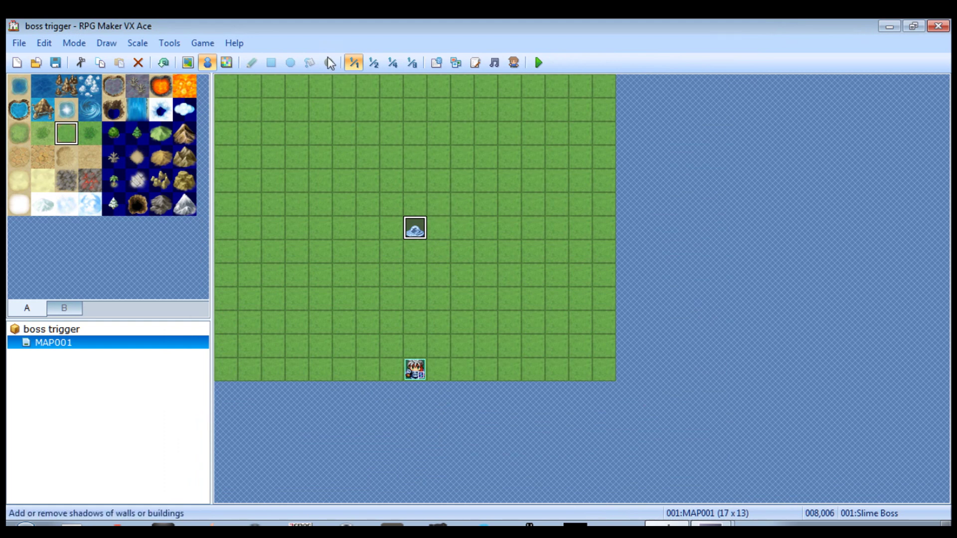
Place a quick treasure chest event holding 50 gold on the top-row tile above the boss.
right_click(415, 111)
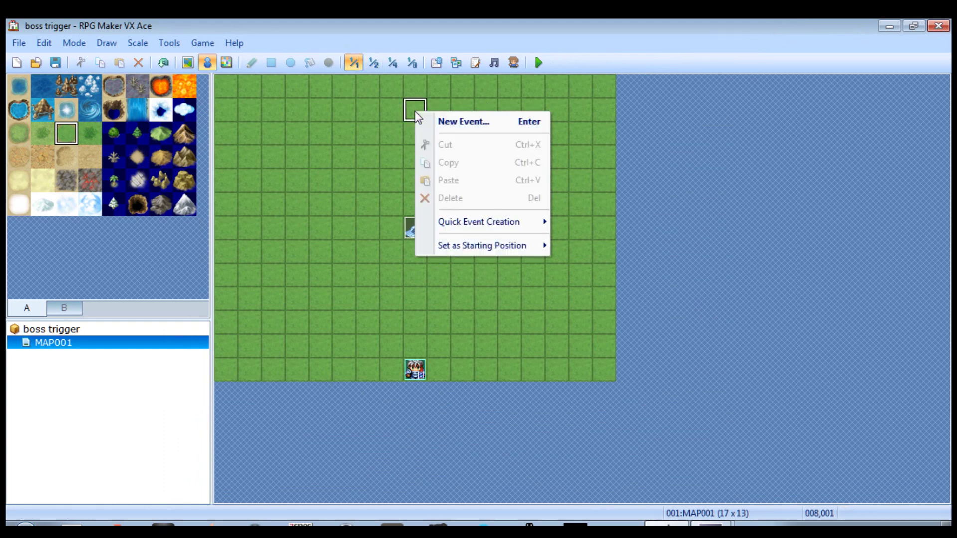
mouse_move(482, 227)
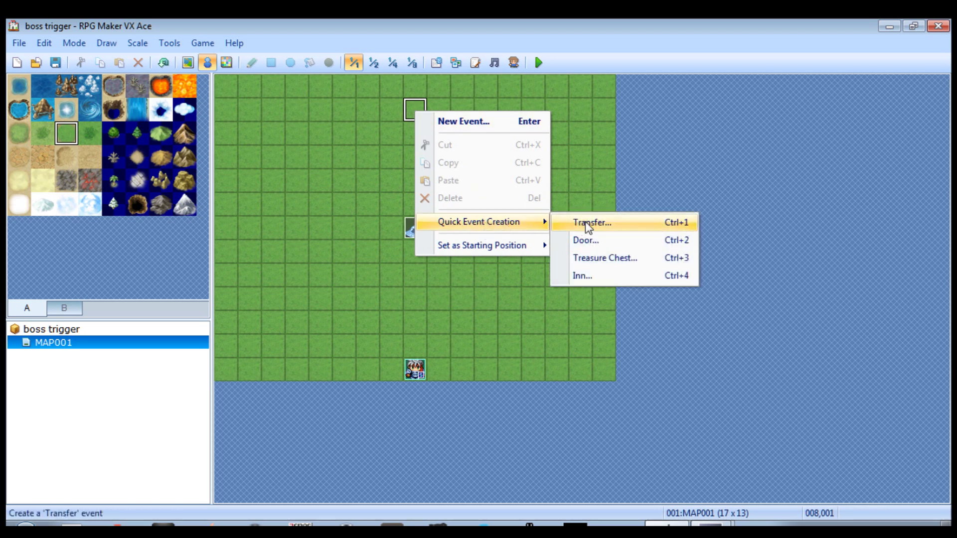
click(593, 264)
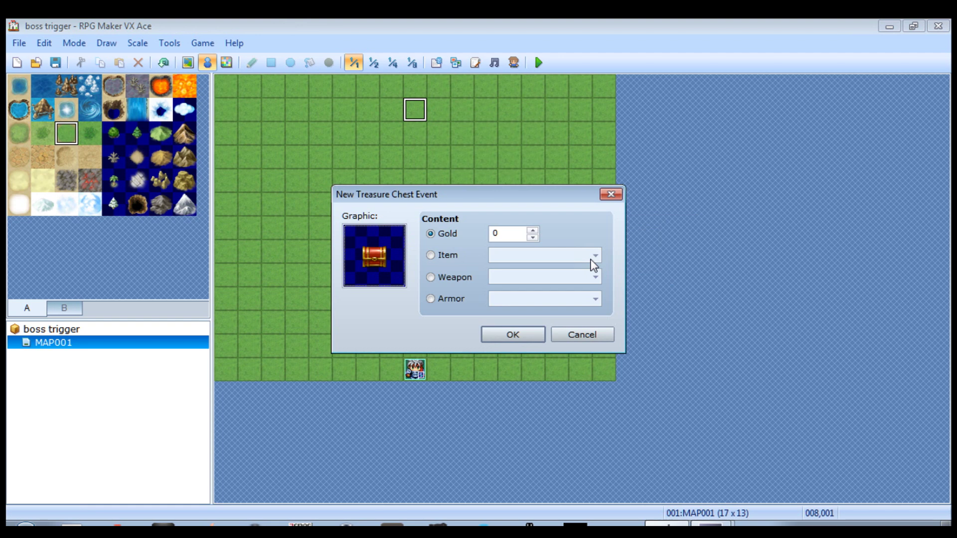
double_click(505, 238)
text(50)
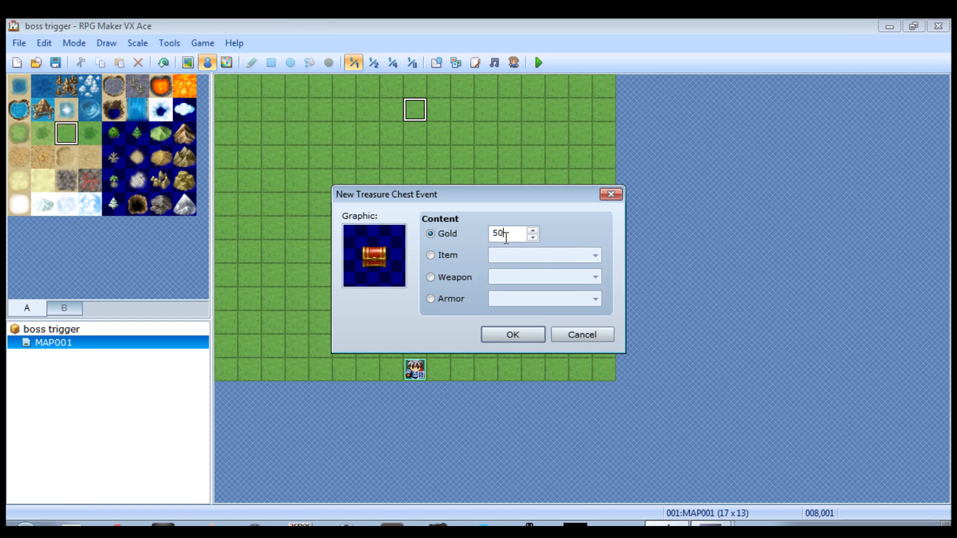
click(518, 335)
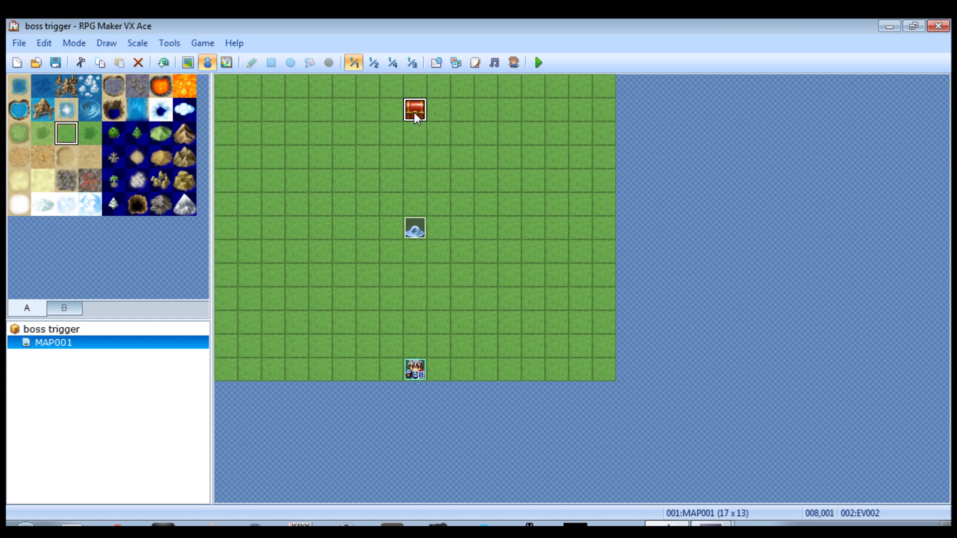
double_click(413, 112)
Condition the chest event's page on switch 0001 'Defeated Slime Boss' and save it.
click(194, 122)
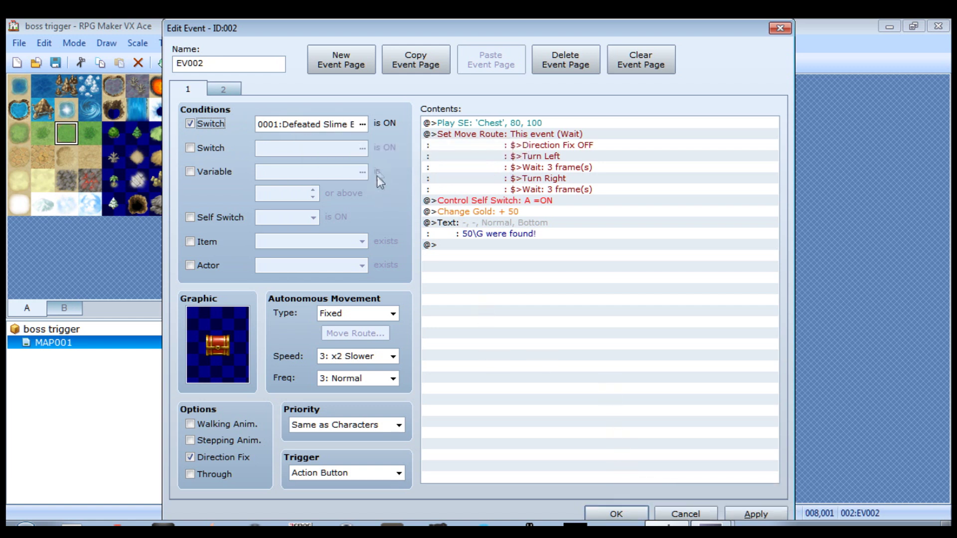
click(361, 124)
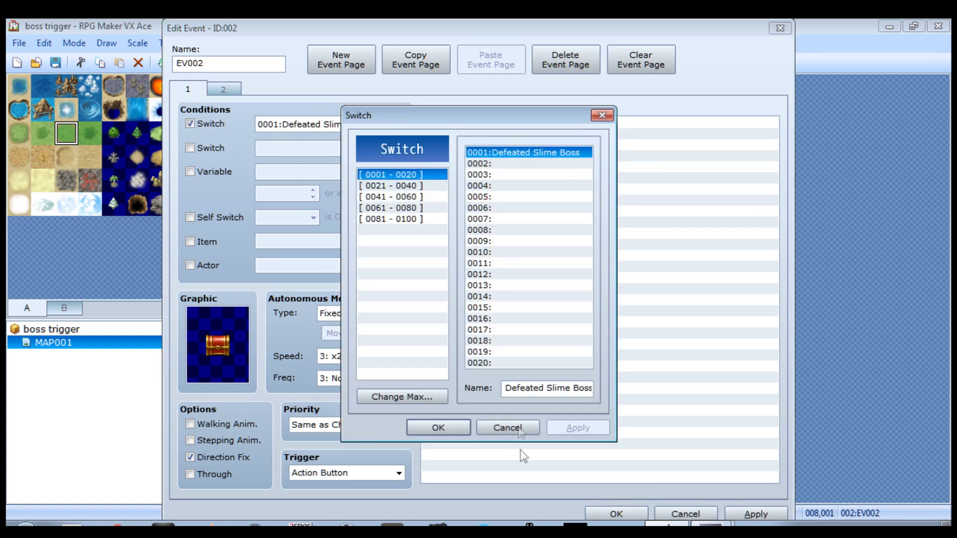
click(446, 433)
click(614, 510)
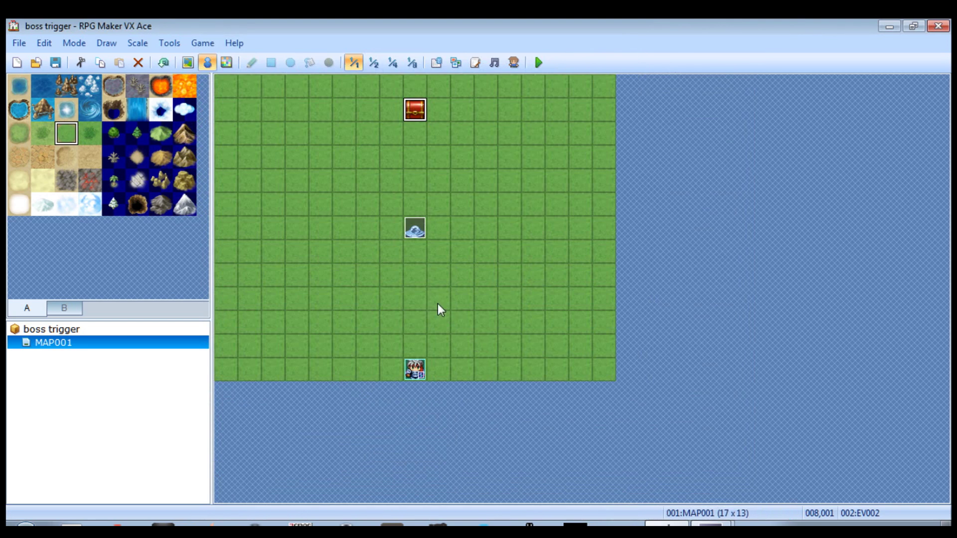
double_click(415, 228)
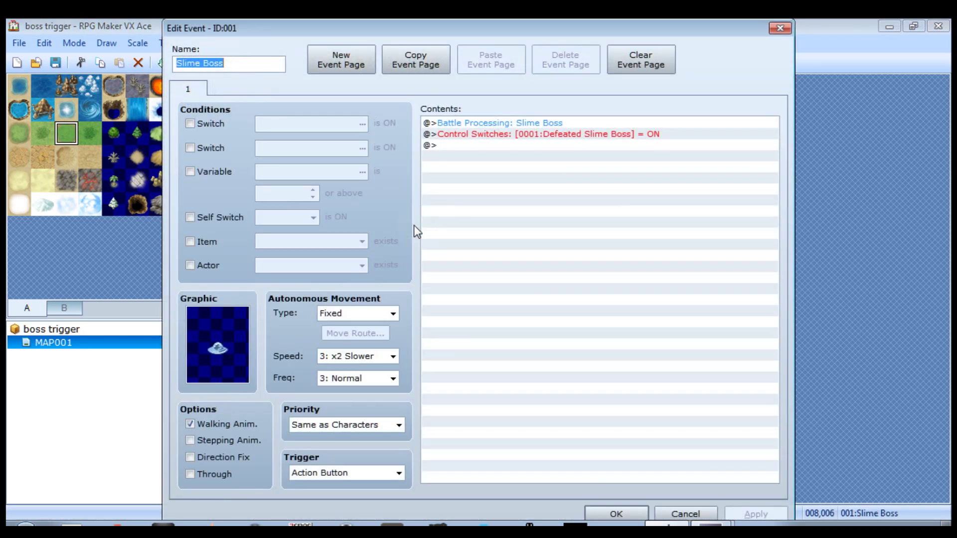
Add an empty page 2 to Slime Boss conditioned on switch 0001 'Defeated Slime Boss', then save.
click(327, 70)
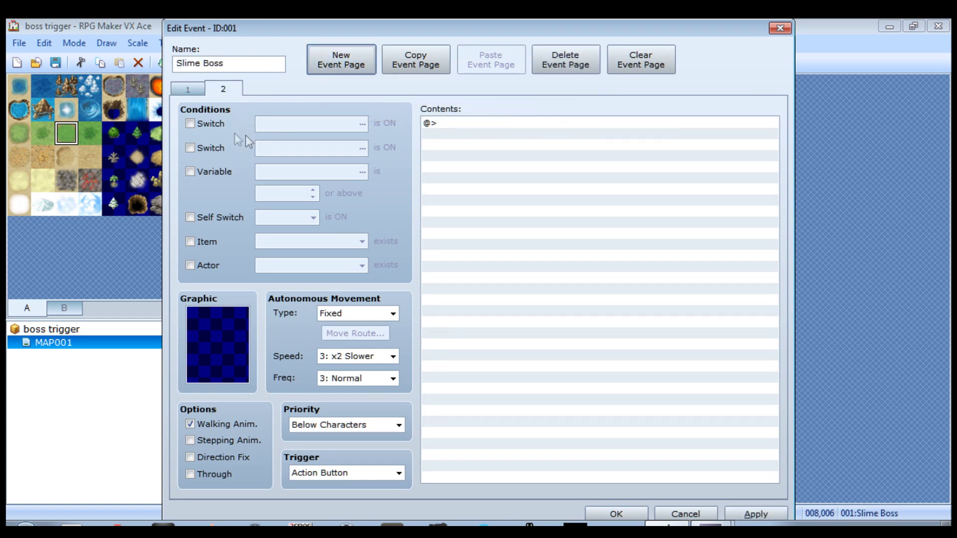
click(190, 124)
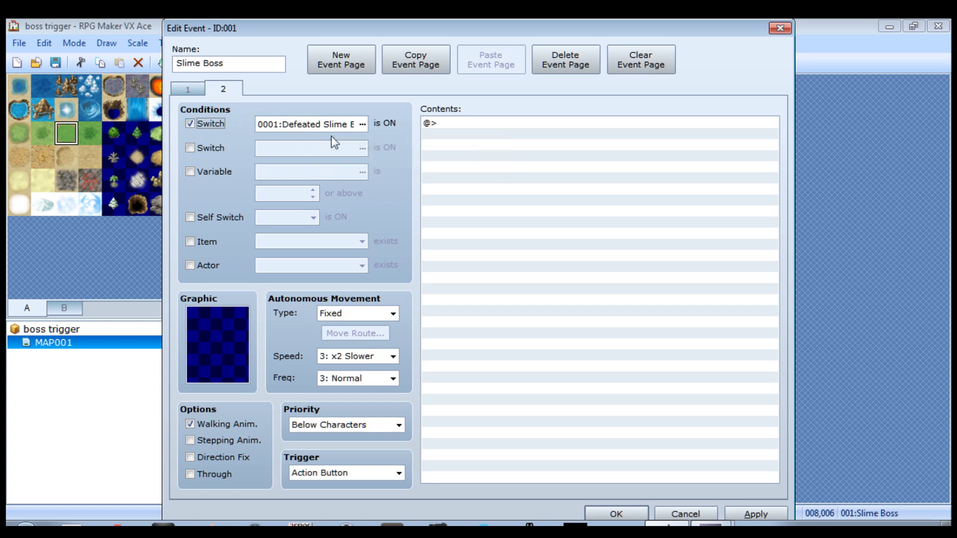
click(631, 516)
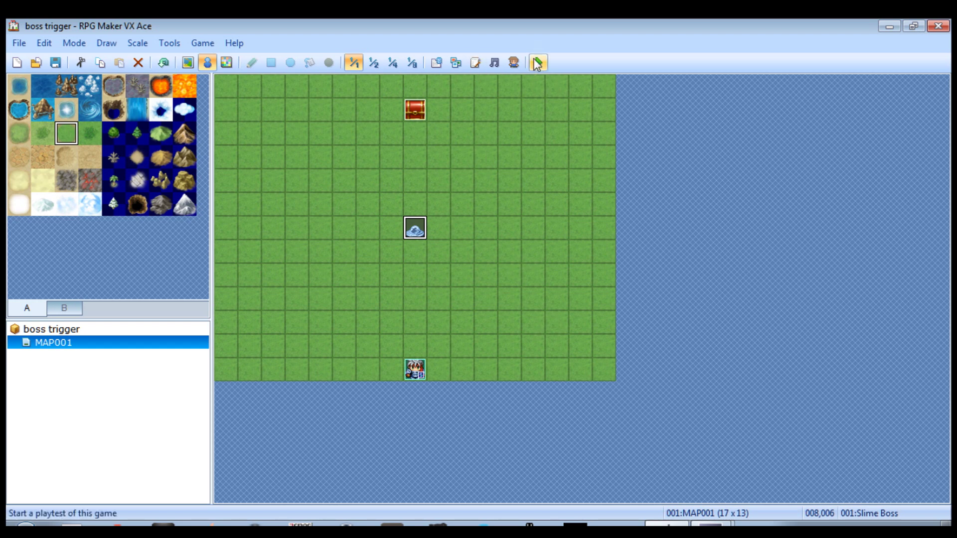
Save and playtest a new game, walking into the slime and winning the boss battle.
click(537, 63)
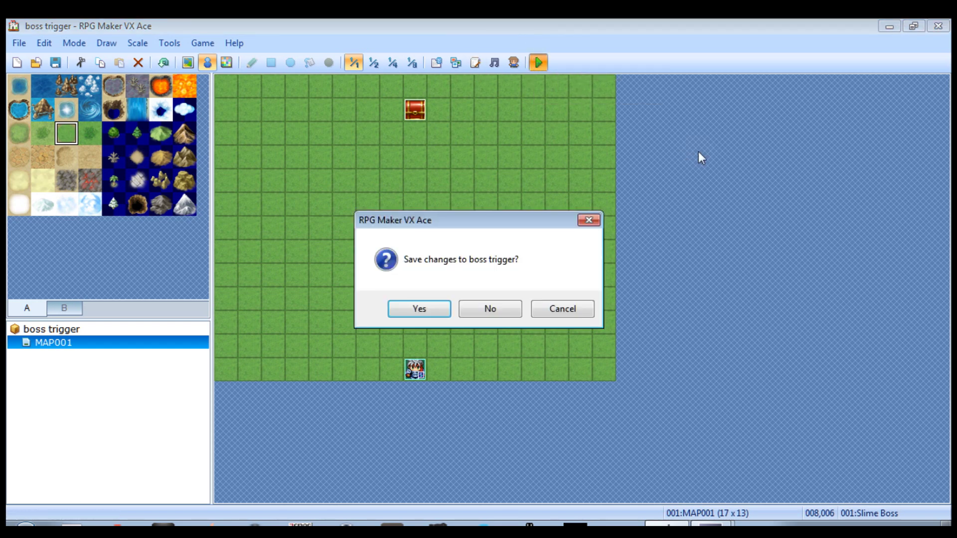
key(Return)
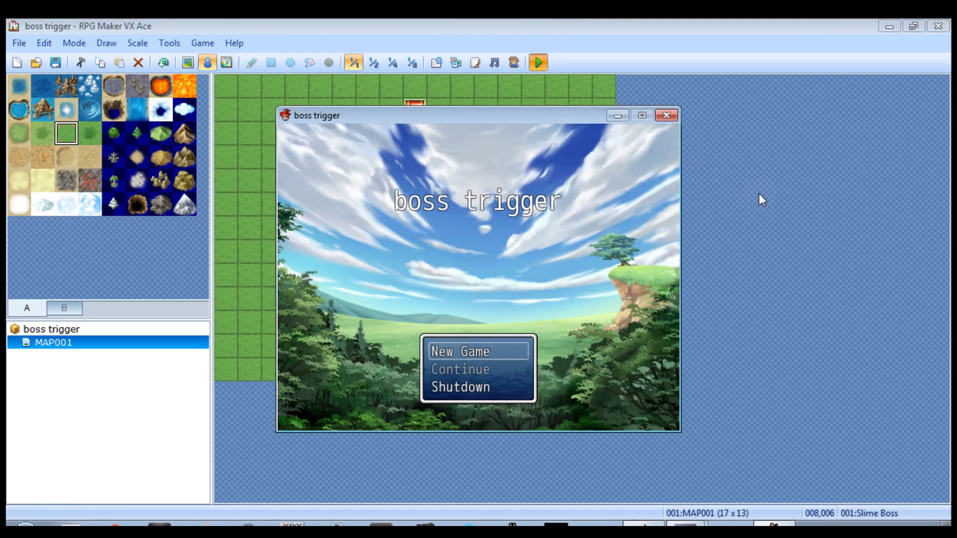
key(Return)
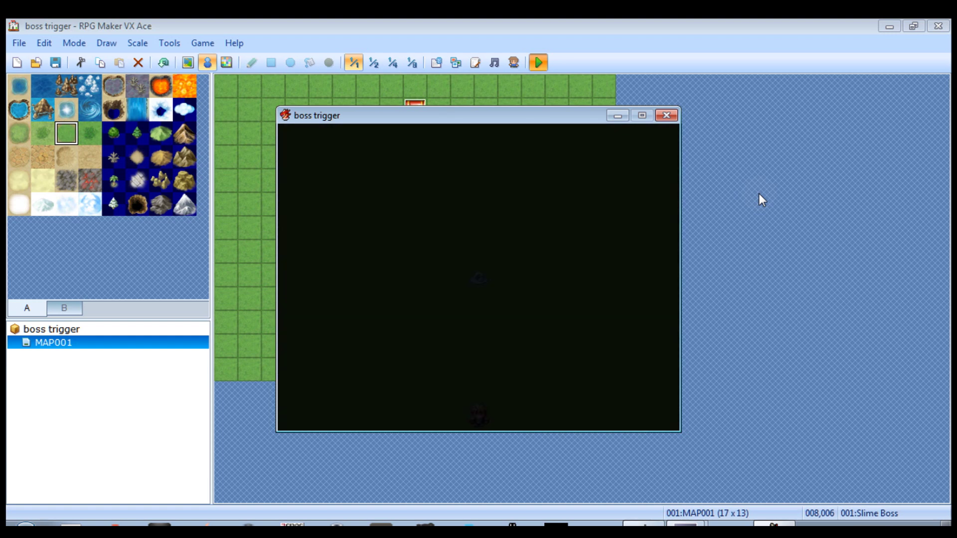
key(Up)
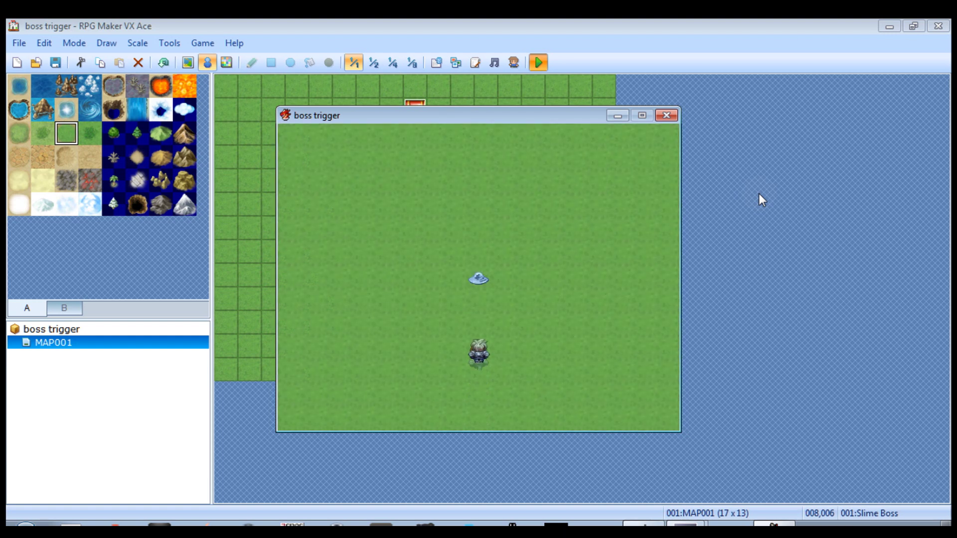
key(Up)
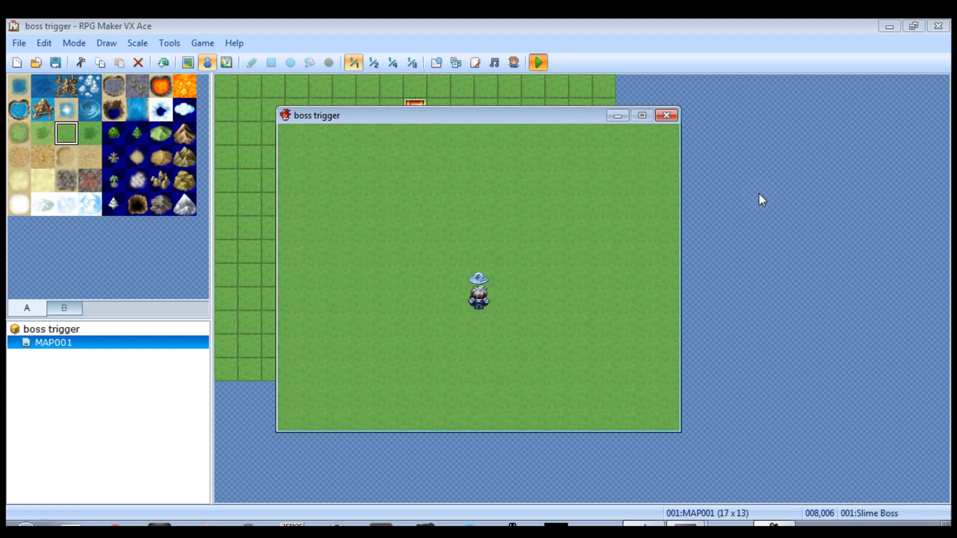
key(Up)
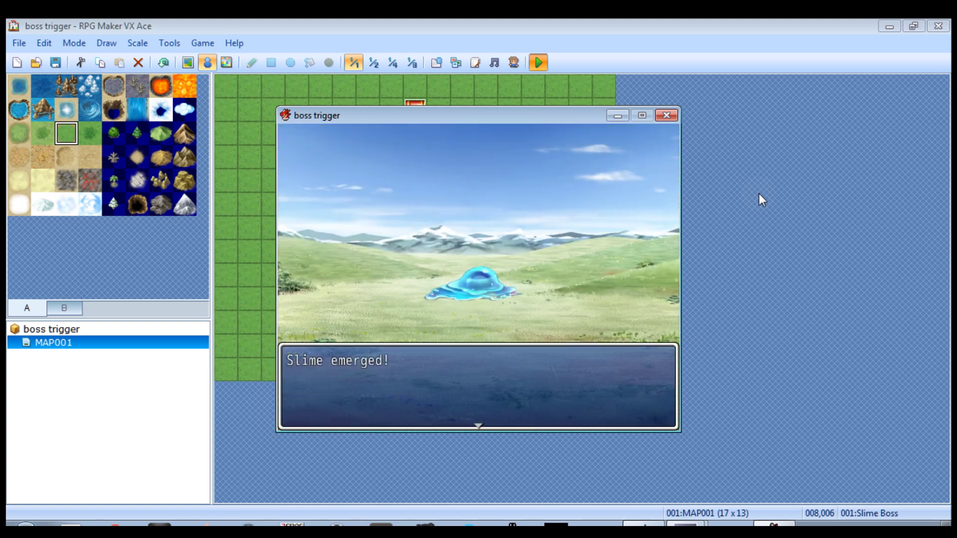
key(Return)
key(Return)
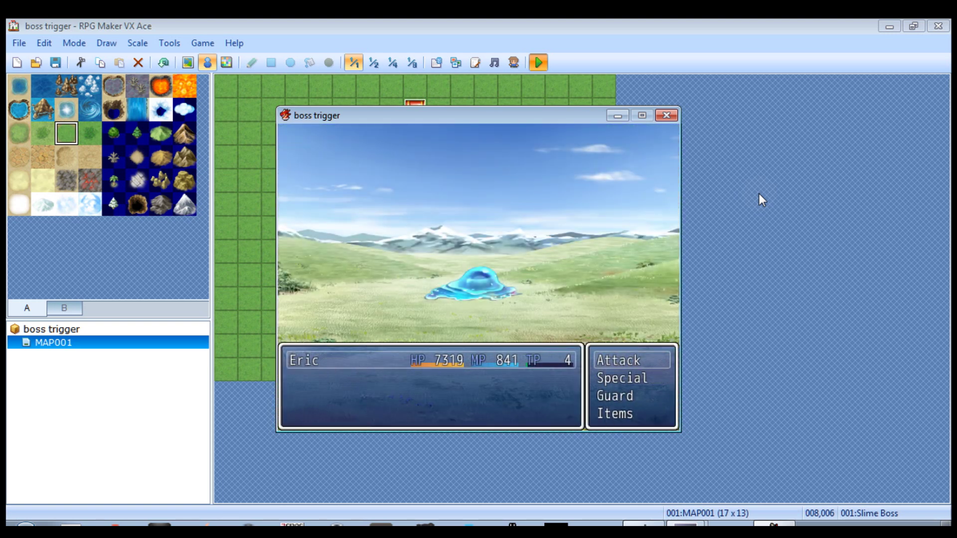
key(Return)
key(Return)
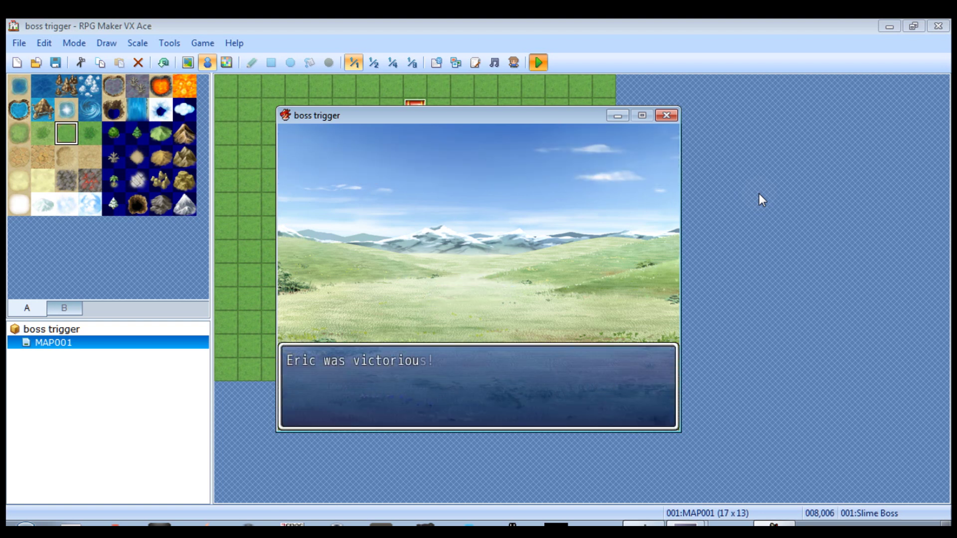
key(Return)
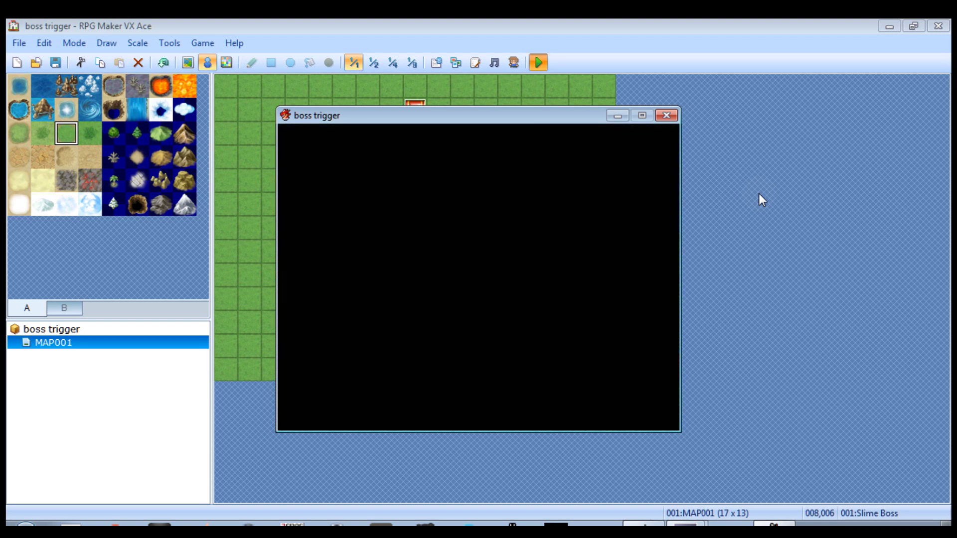
Open the chest that appeared to collect 50G, then close the test window.
key(Up)
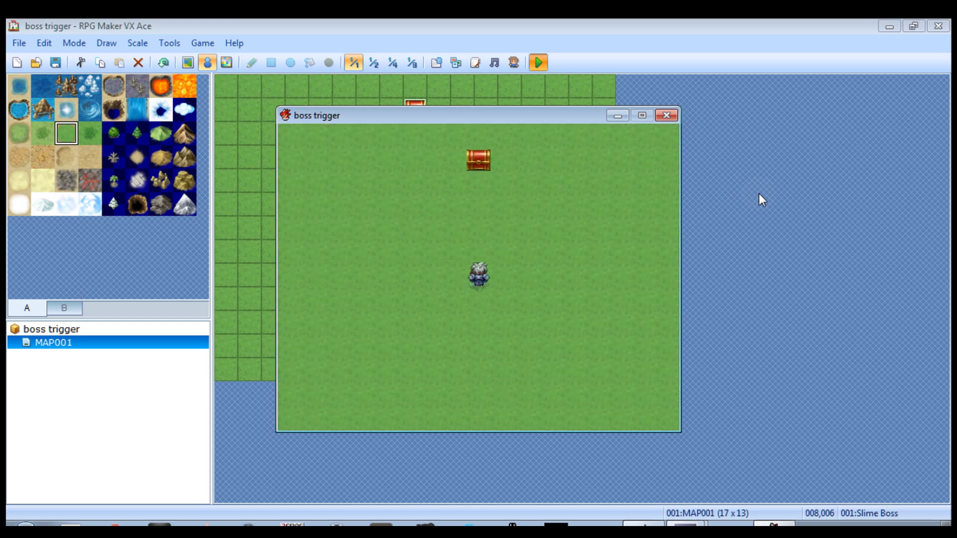
key(Return)
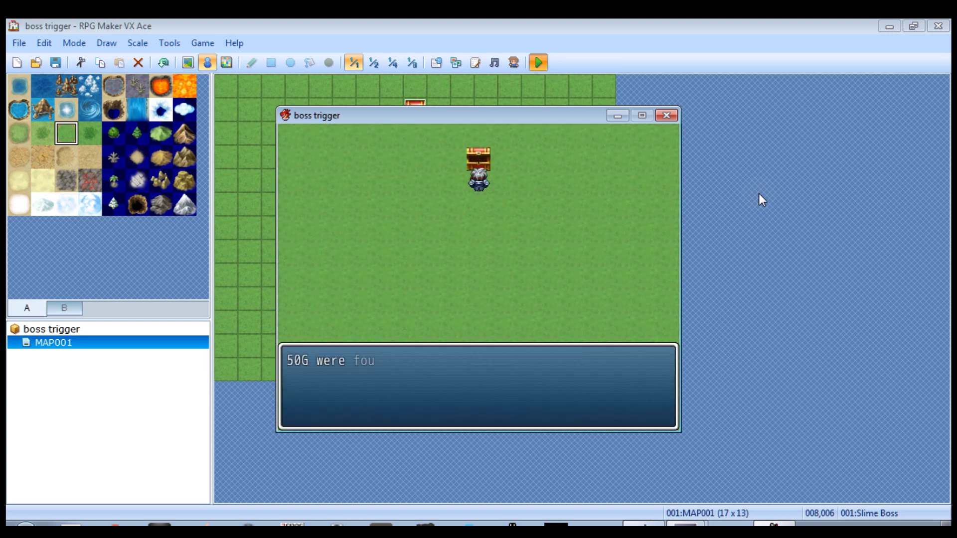
key(Return)
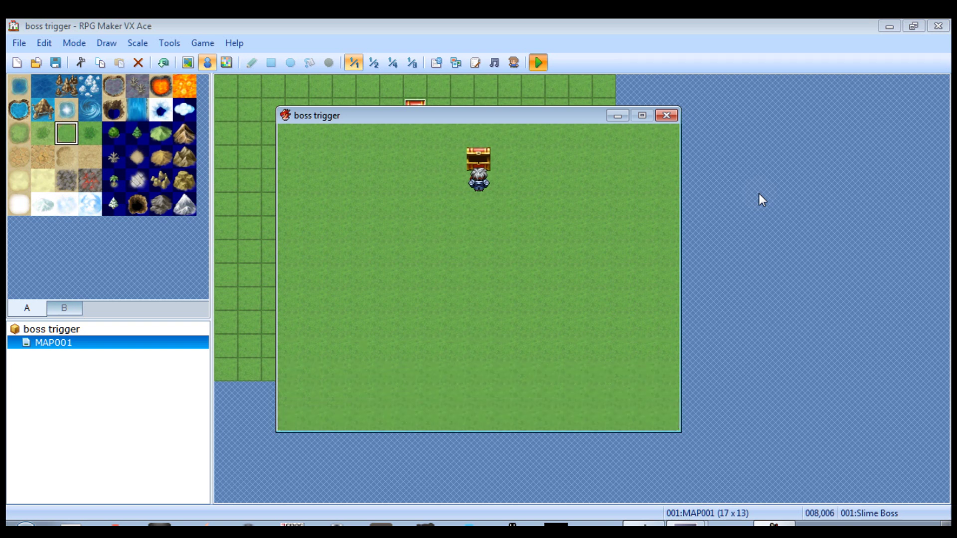
click(666, 115)
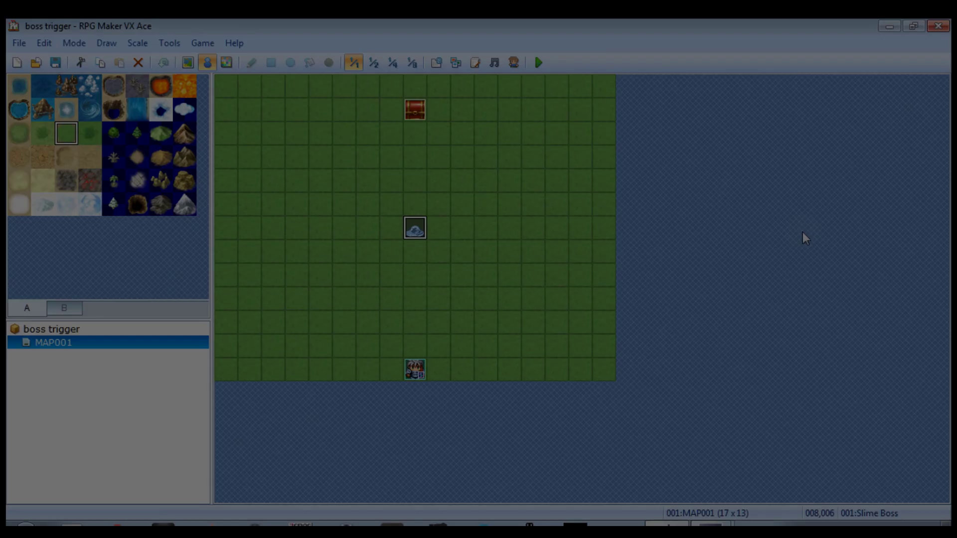